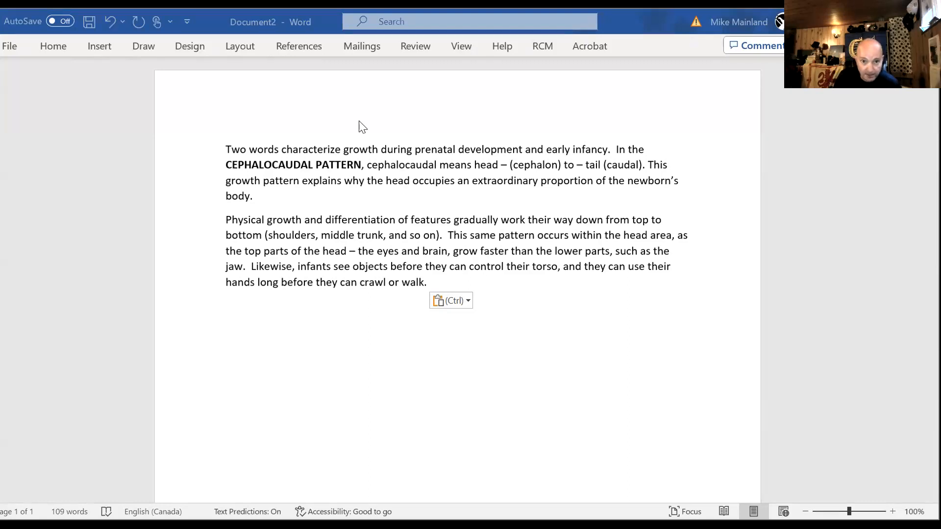
# Arrange the YouTube video page and the Word document side by side, giving the document the wider share of the screen.
pyautogui.hotkey('alt', 'Tab')
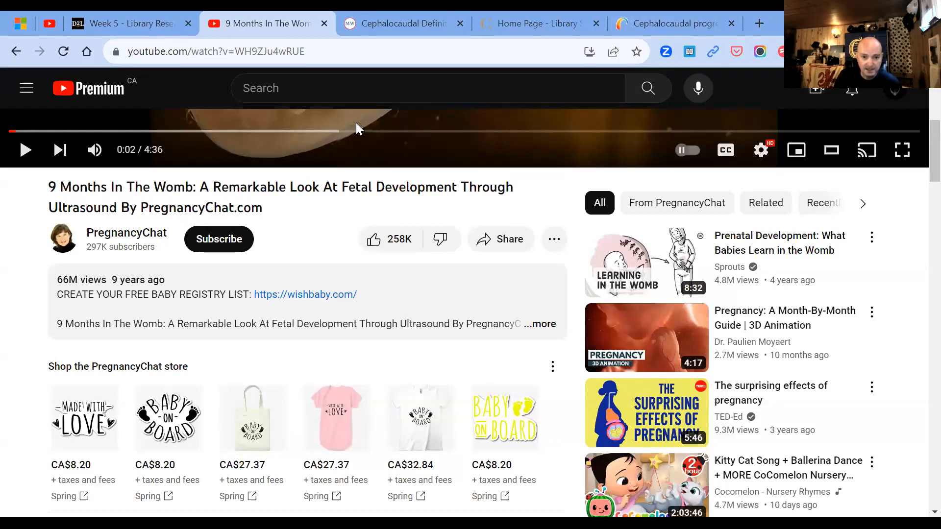
pyautogui.scroll(5, 295, 222)
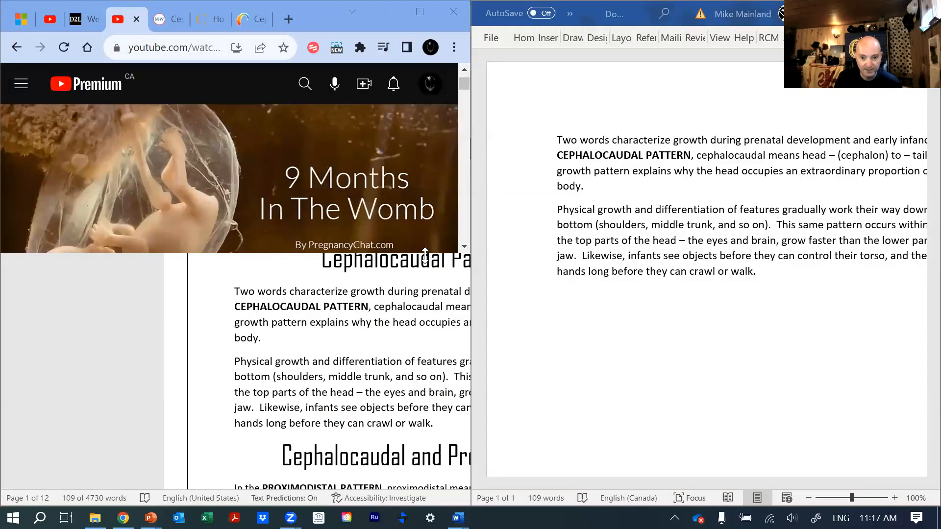
pyautogui.moveTo(425, 254); pyautogui.dragTo(441, 504)
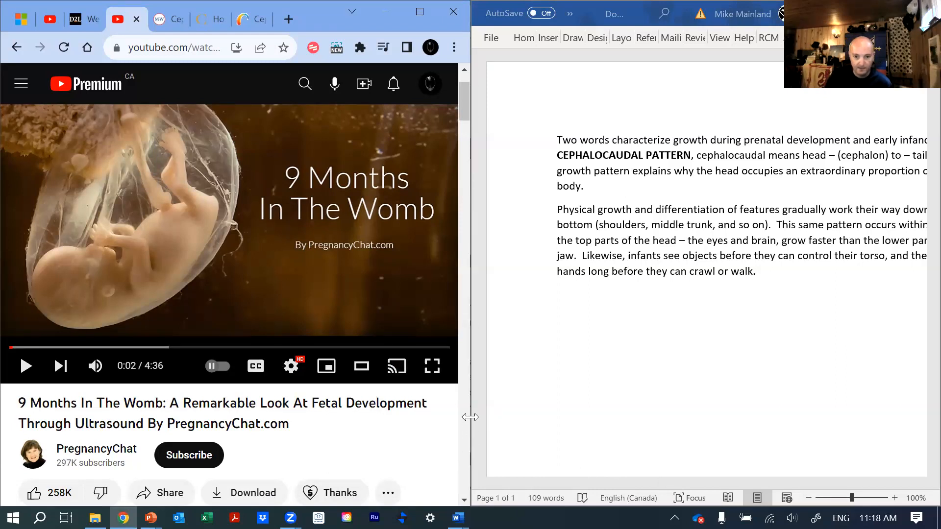
pyautogui.moveTo(470, 417); pyautogui.dragTo(321, 427)
pyautogui.moveTo(467, 403); pyautogui.dragTo(369, 420)
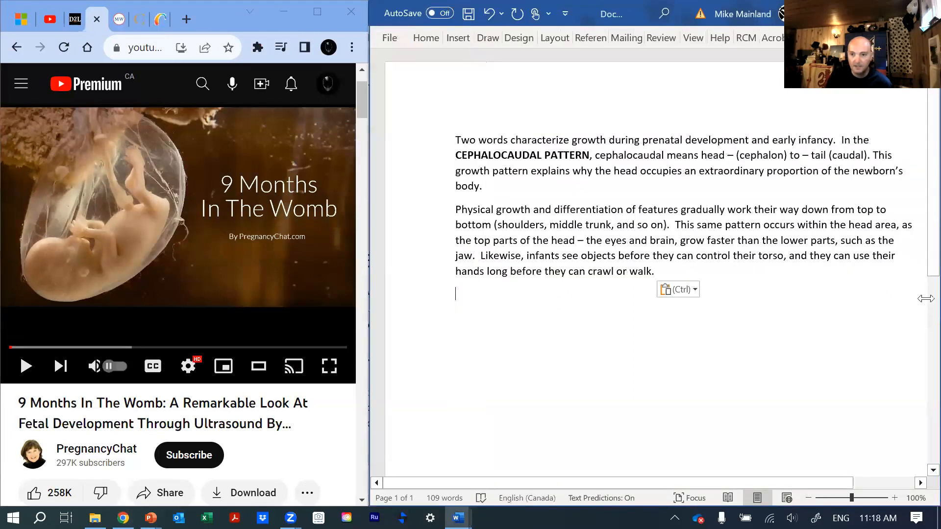
# Start adding a new citation source at the end of the first sentence, right after "early infancy".
pyautogui.click(832, 142)
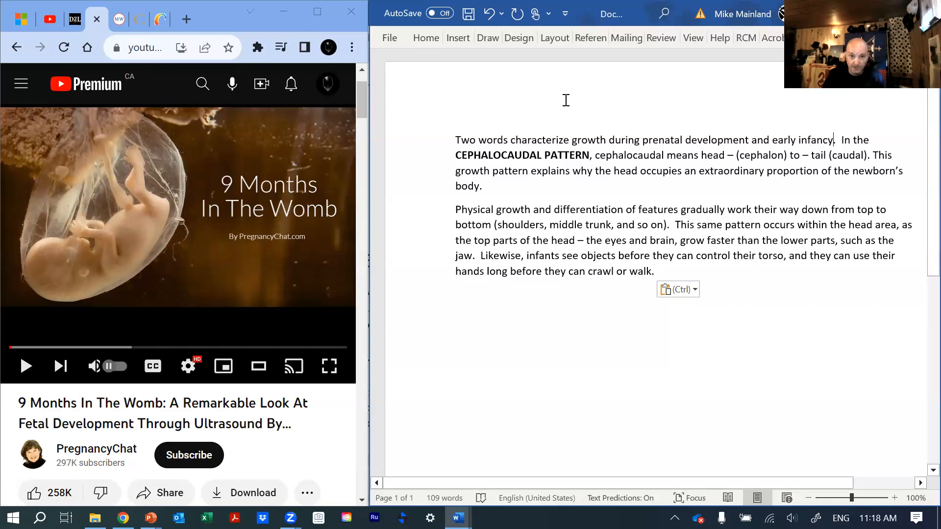
pyautogui.click(586, 38)
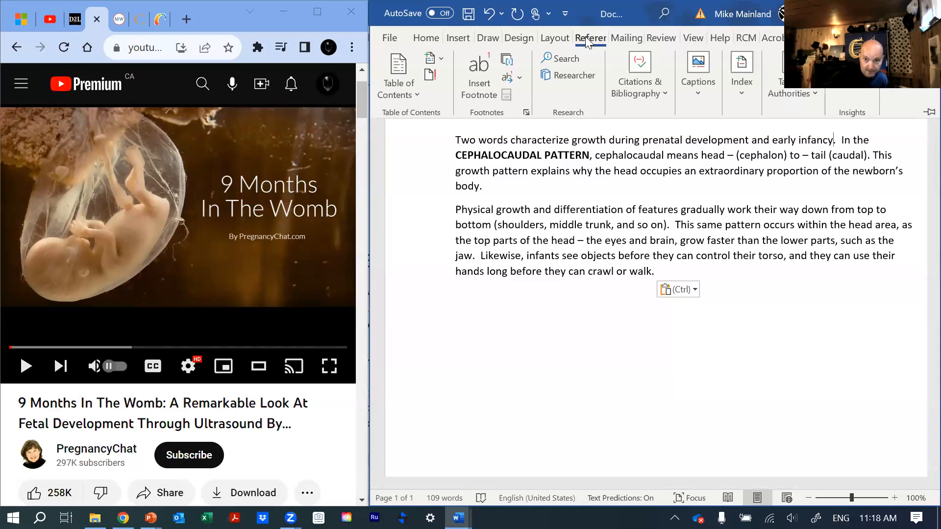
pyautogui.click(666, 93)
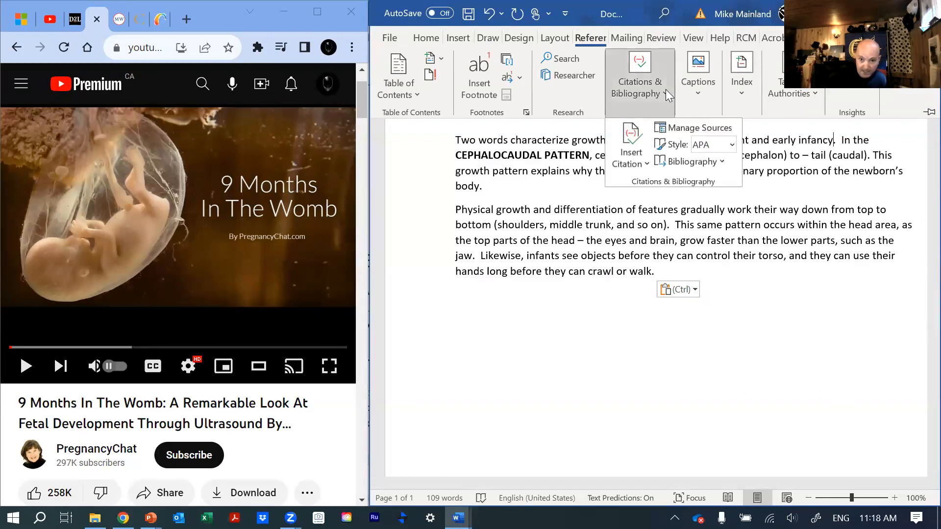
pyautogui.click(631, 154)
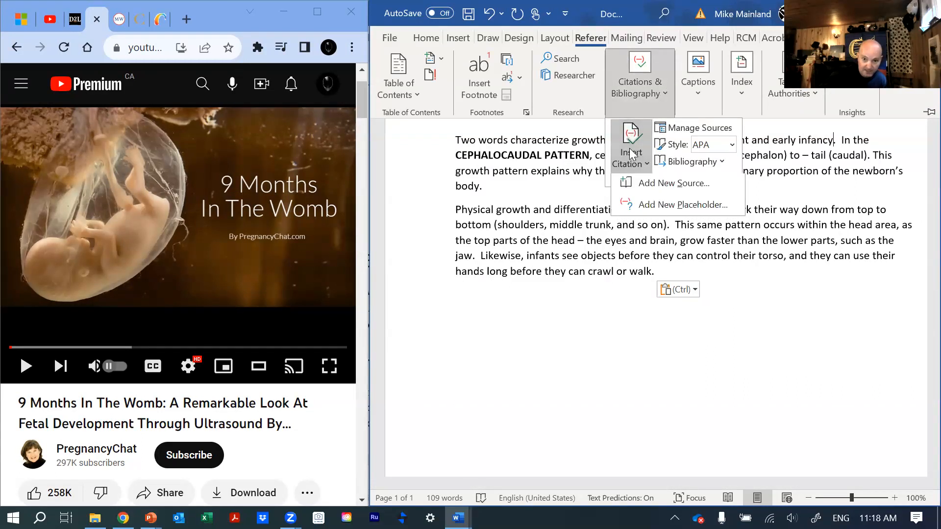
pyautogui.click(667, 189)
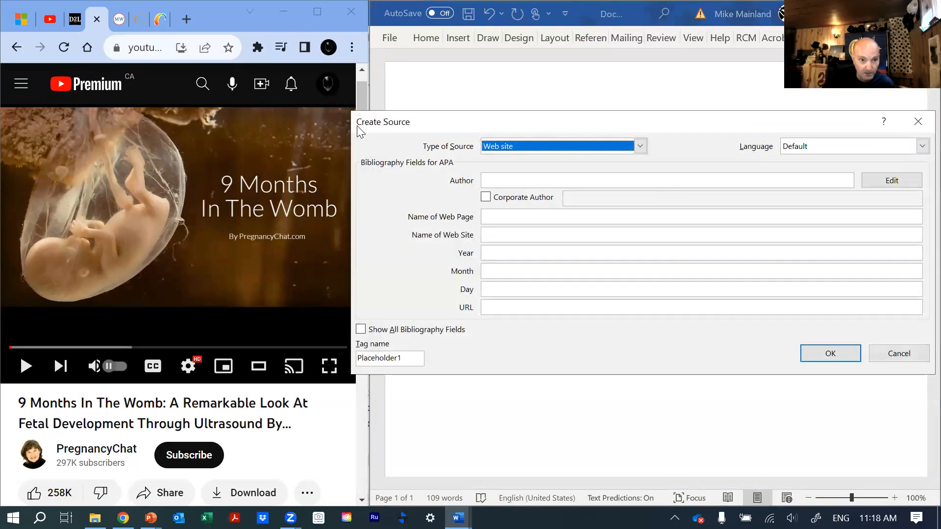
# Expand the video's description on YouTube and examine it for the author and publication details.
pyautogui.click(526, 178)
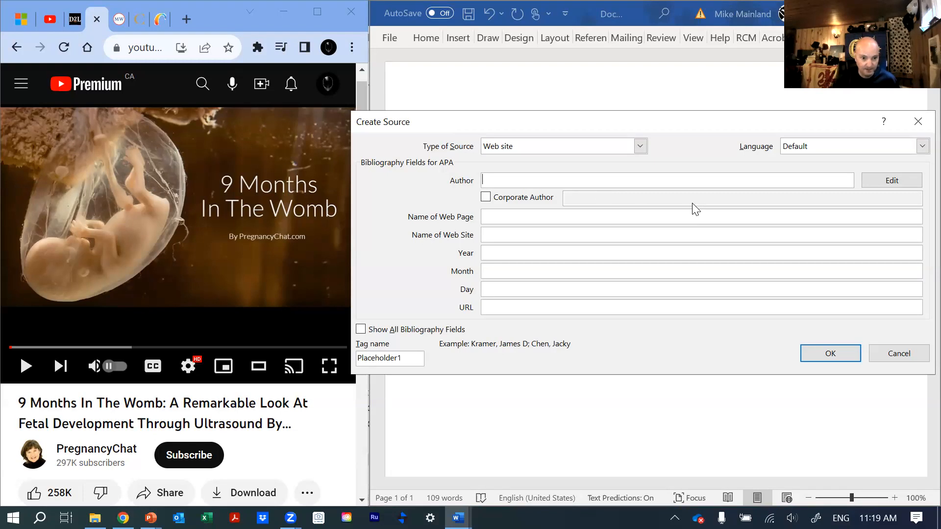
pyautogui.scroll(-2, 91, 431)
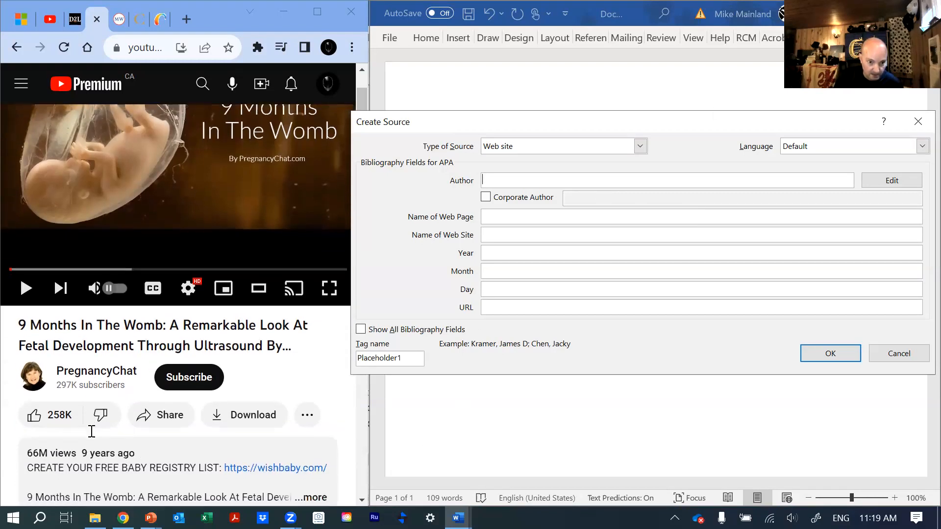
pyautogui.scroll(-4, 92, 432)
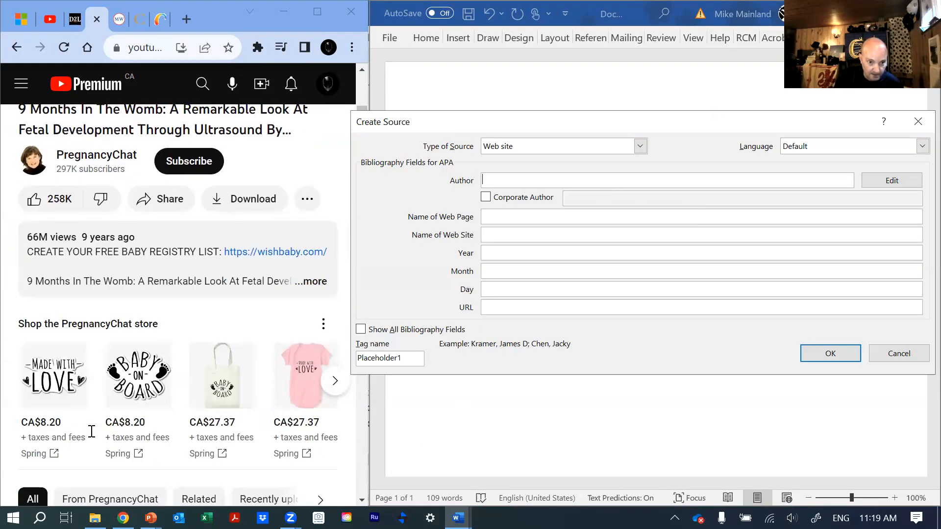
pyautogui.click(314, 283)
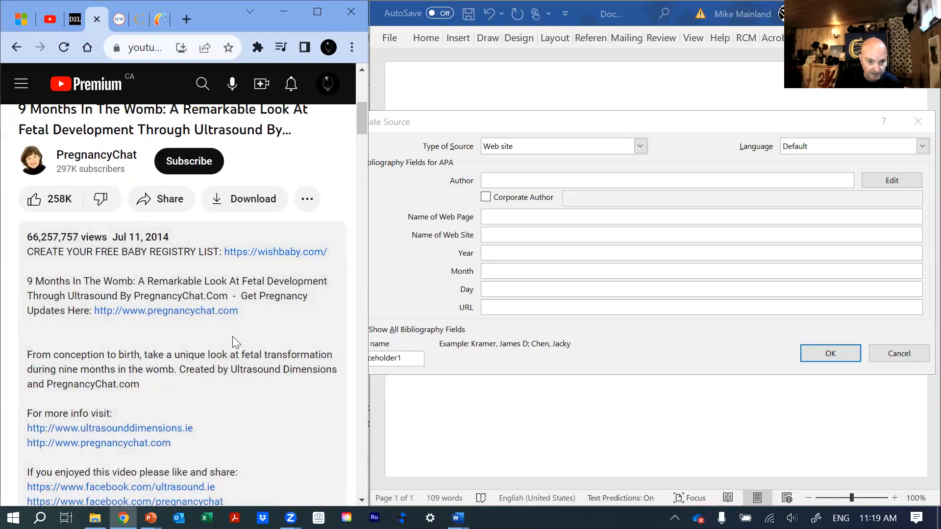
pyautogui.scroll(-5, 232, 336)
pyautogui.scroll(-3, 232, 342)
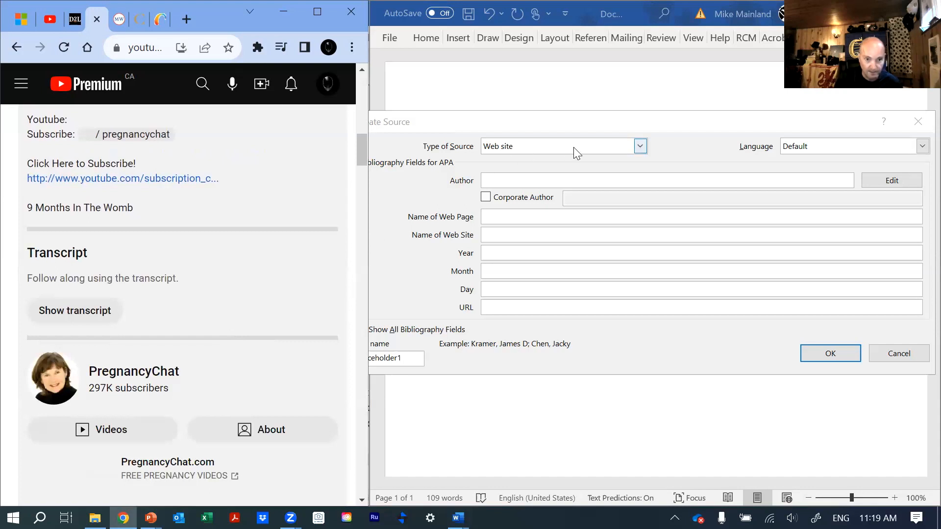
# Try "Pregnancy Chat" as the source's author and clear the entry again.
pyautogui.click(525, 178)
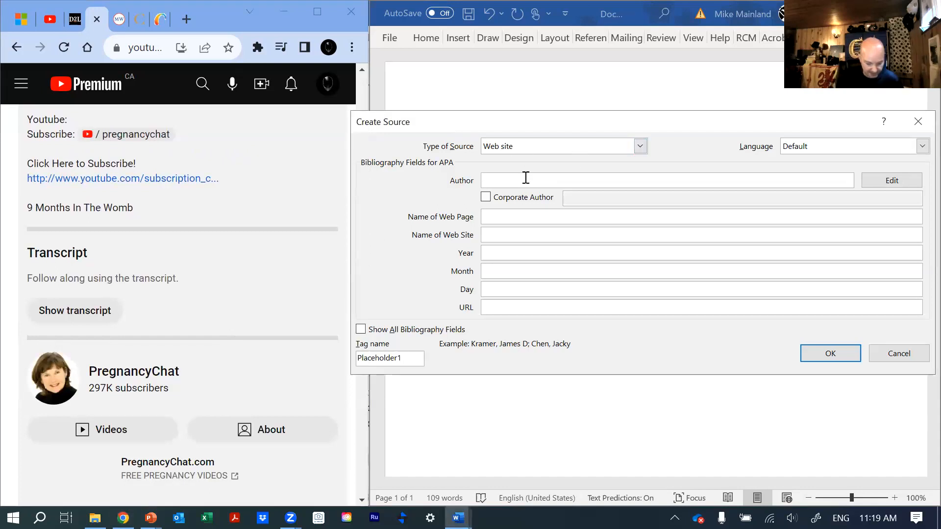
pyautogui.write('Preg')
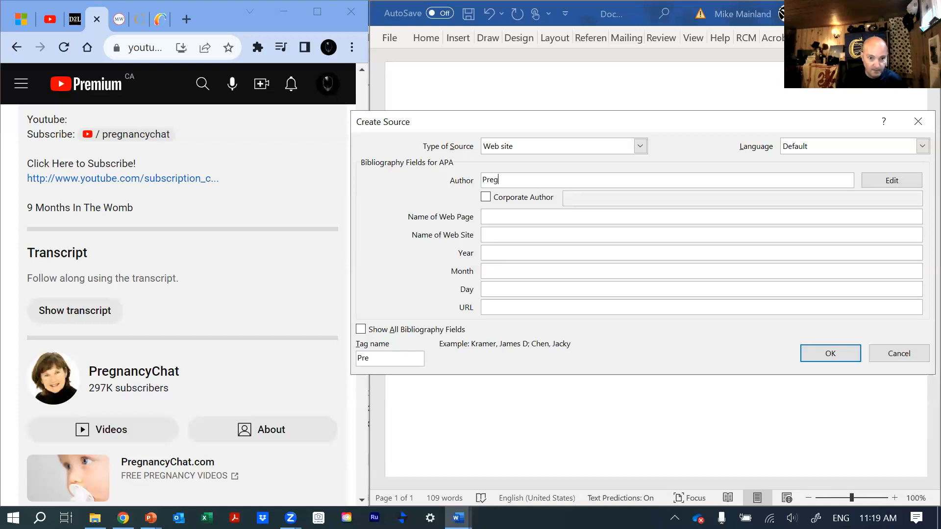
pyautogui.write('nancy Chat')
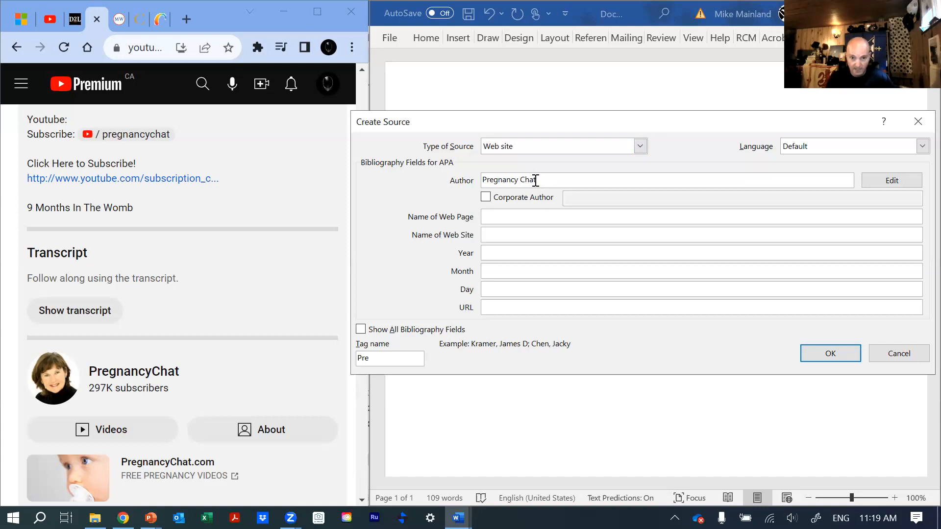
pyautogui.moveTo(535, 180); pyautogui.dragTo(482, 181)
pyautogui.press('BackSpace')
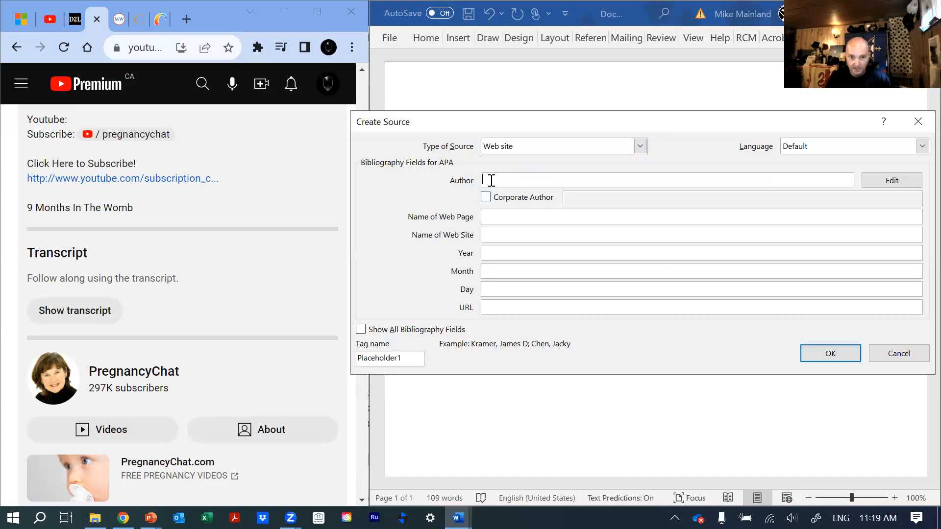
# Try the Book Section, Journal Article and Interview source types and return to Web site.
pyautogui.click(641, 146)
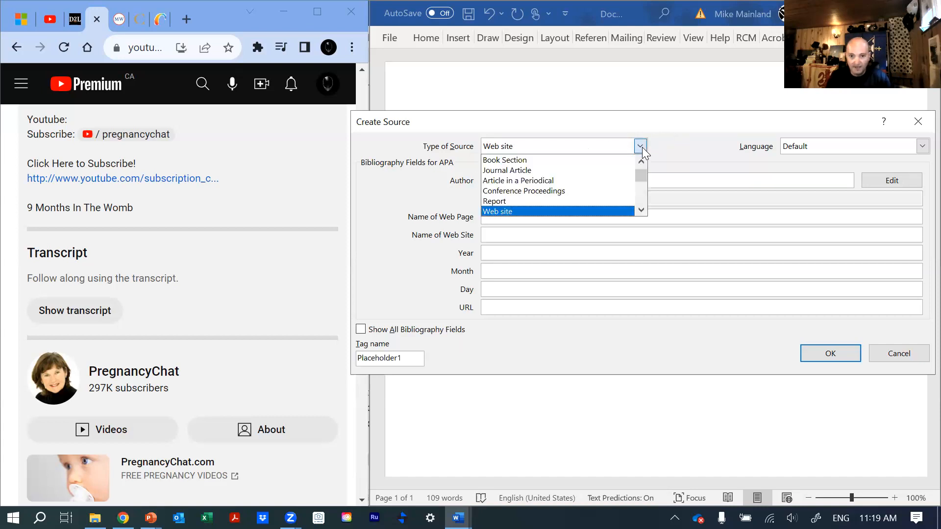
pyautogui.click(604, 156)
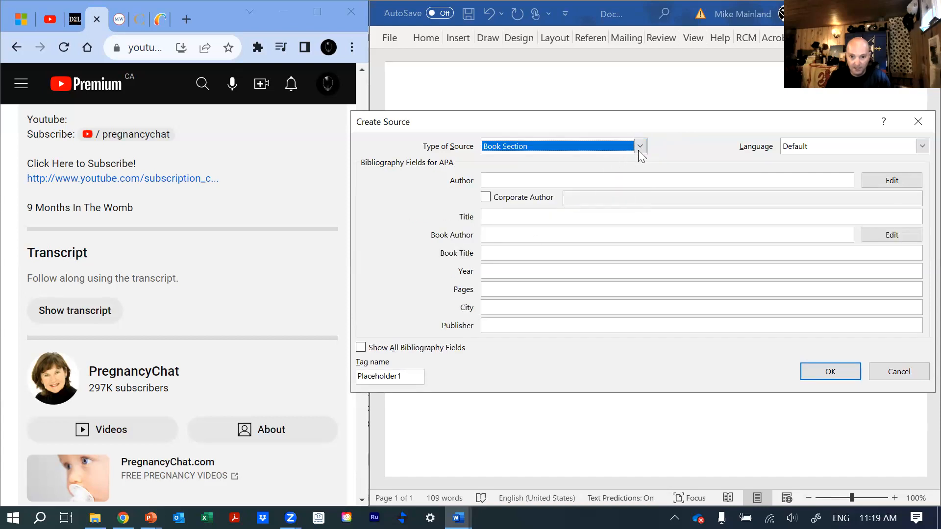
pyautogui.click(640, 148)
pyautogui.click(610, 172)
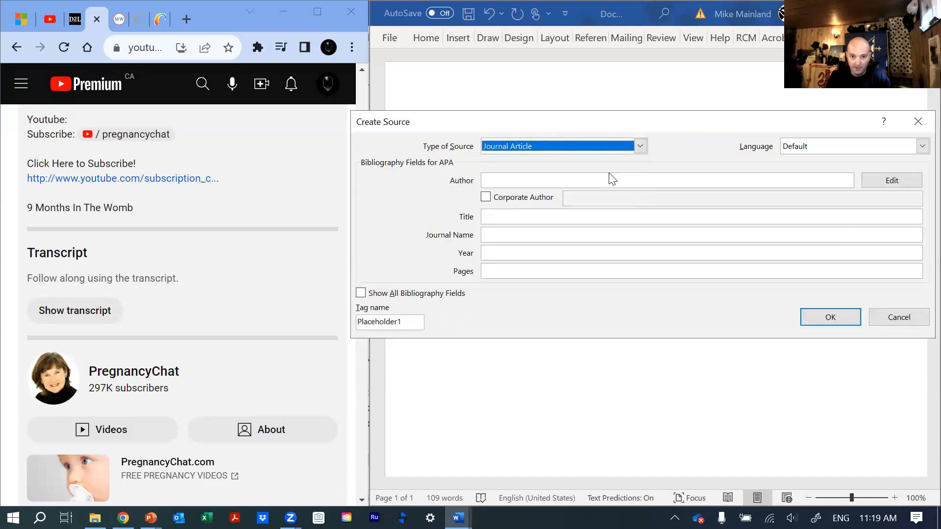
pyautogui.click(640, 148)
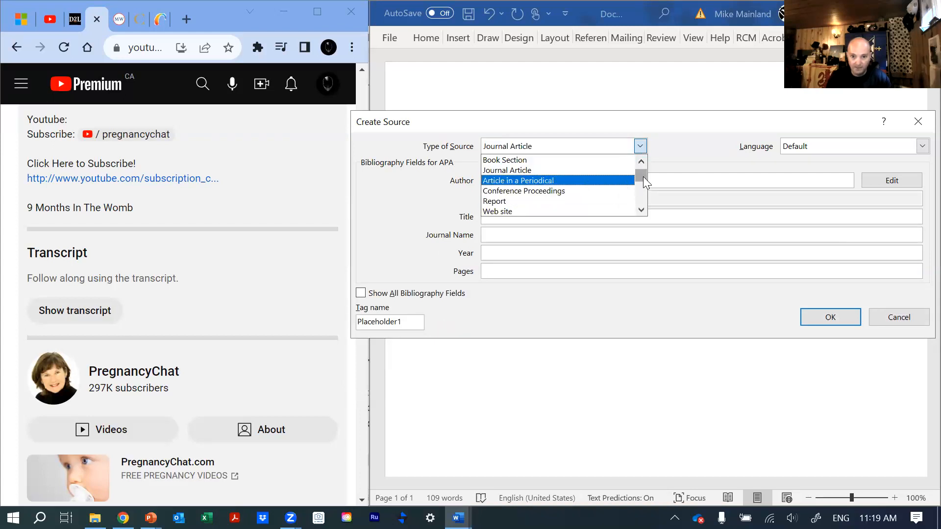
pyautogui.scroll(-5, 643, 177)
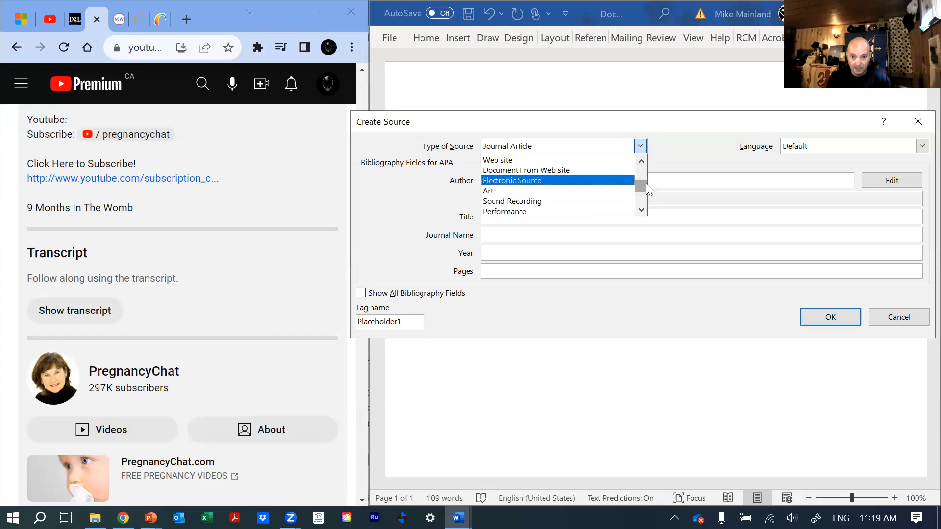
pyautogui.moveTo(640, 184); pyautogui.dragTo(638, 193)
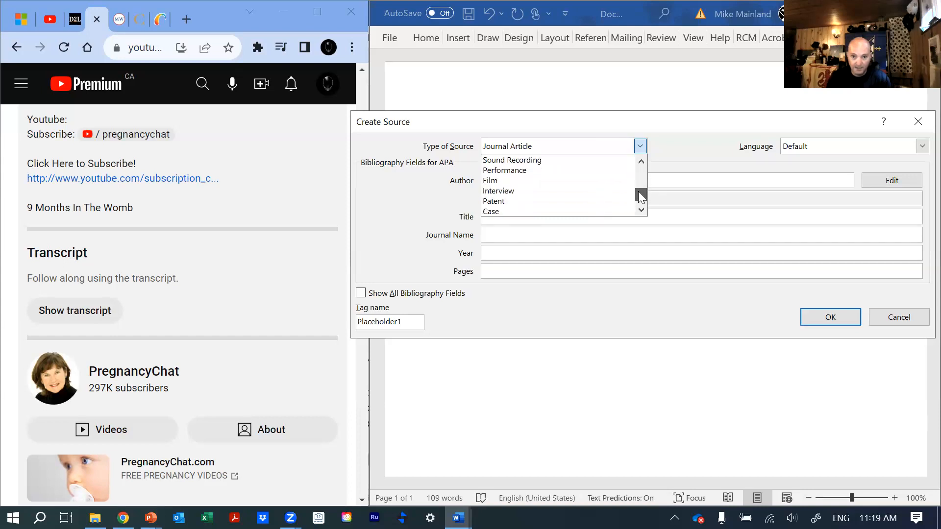
pyautogui.click(589, 191)
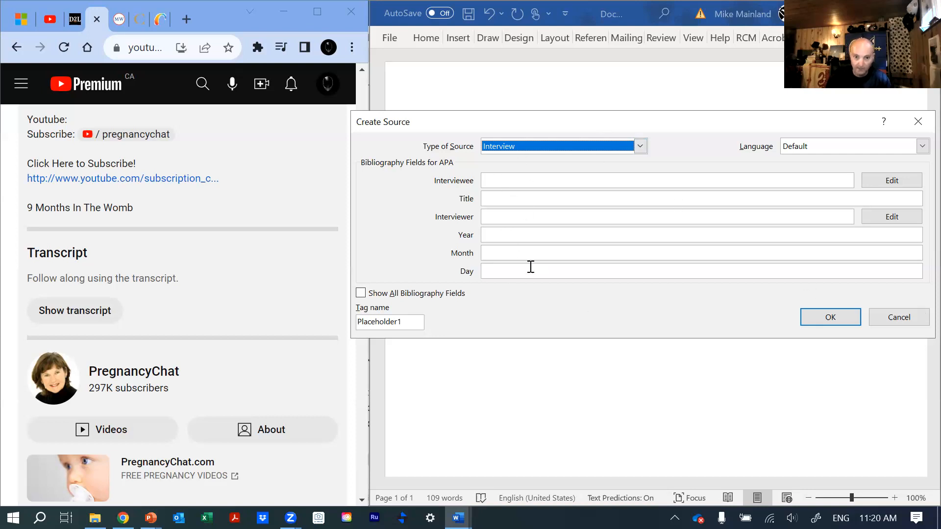
pyautogui.click(639, 146)
pyautogui.scroll(3, 586, 184)
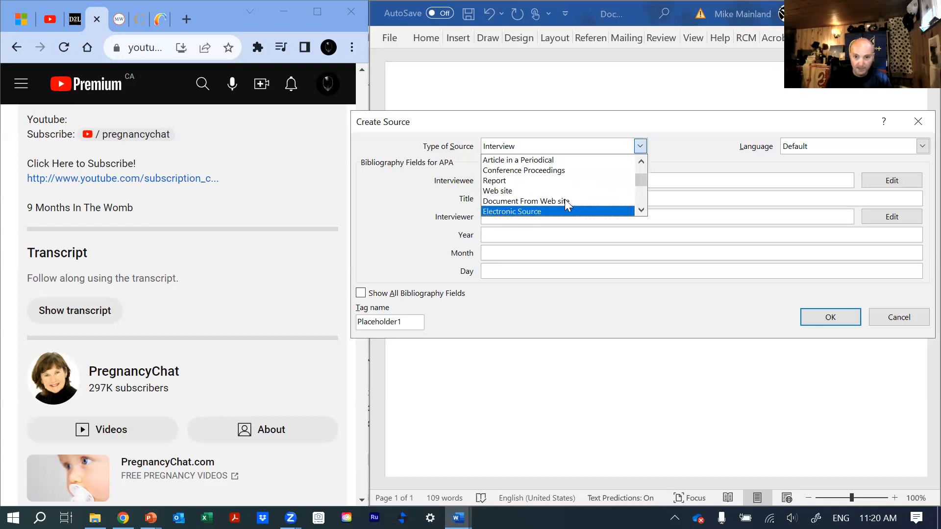
pyautogui.click(567, 191)
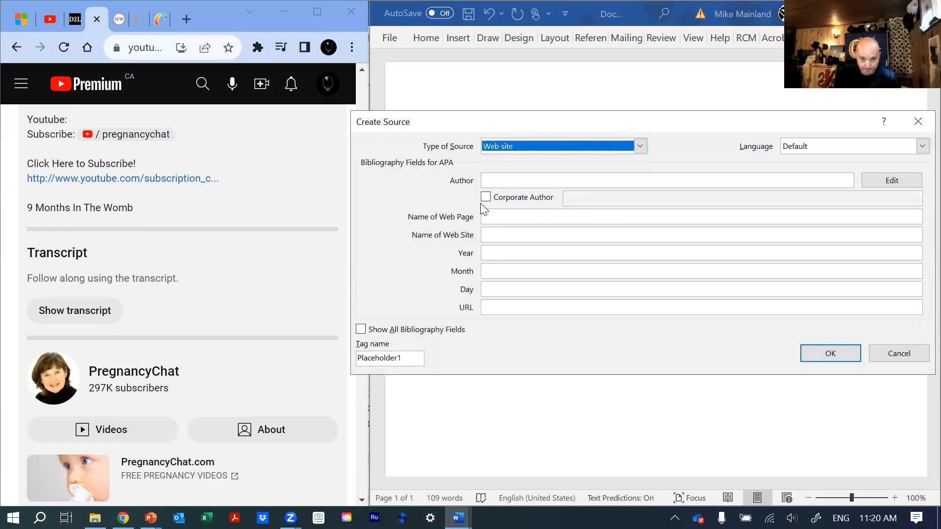
pyautogui.click(531, 220)
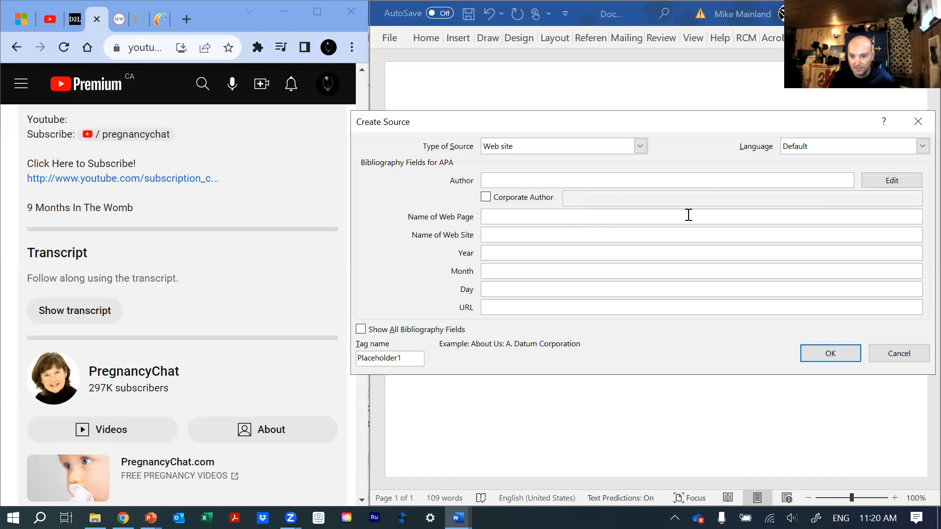
pyautogui.click(889, 185)
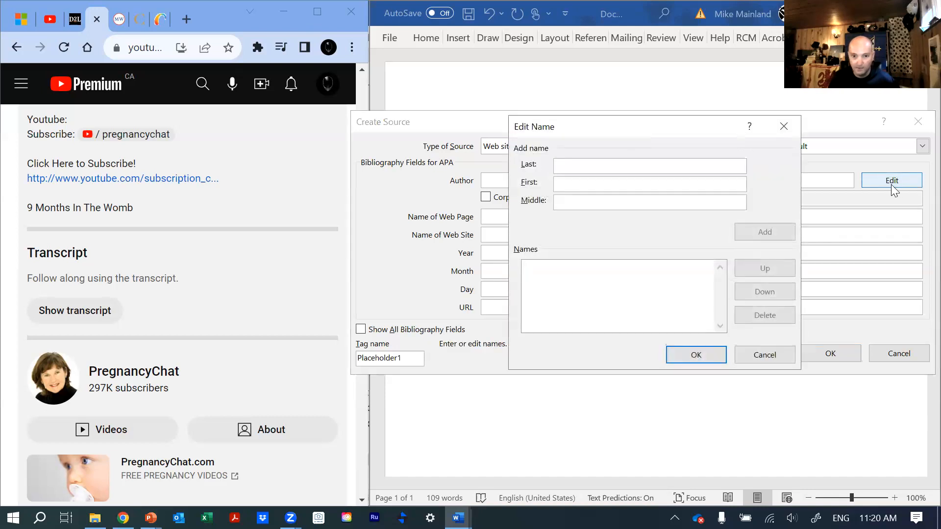
pyautogui.click(782, 129)
# Enter YouTube as the name of the web page and move that text to the name of the web site.
pyautogui.click(505, 218)
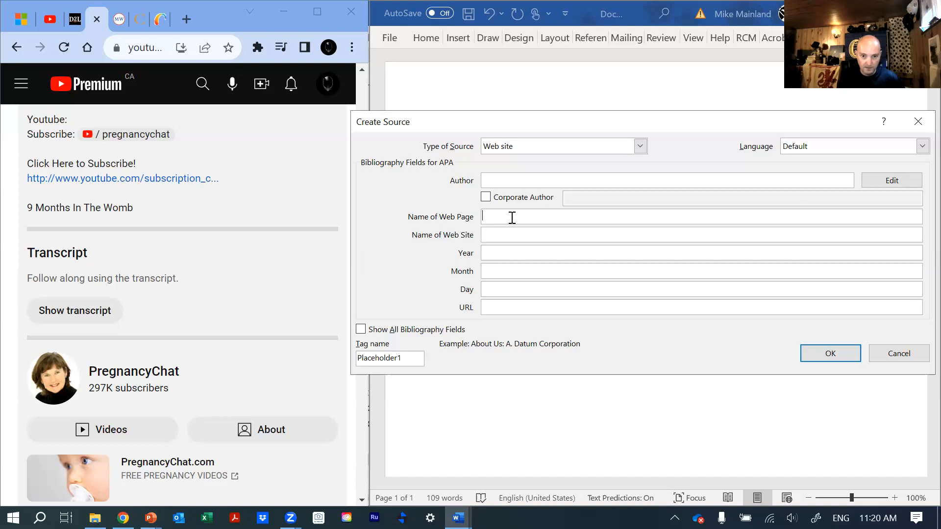
pyautogui.write('YouTube')
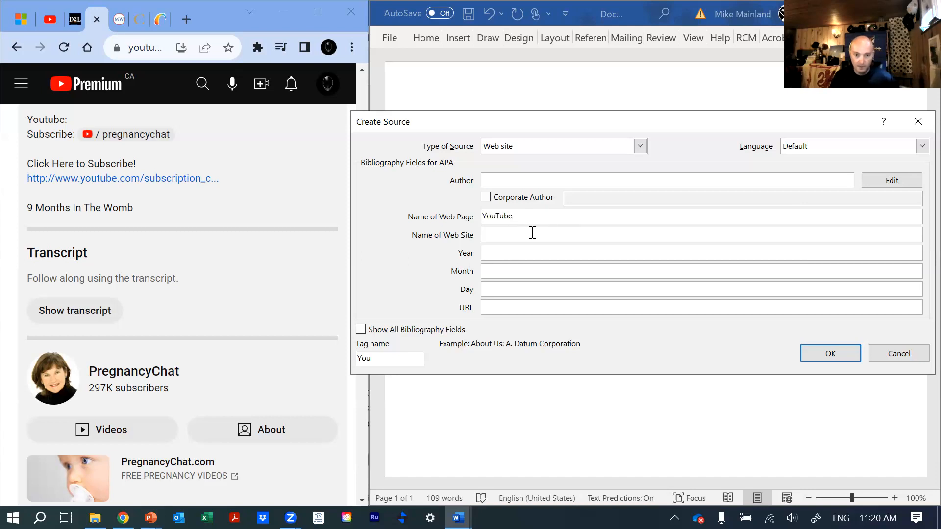
pyautogui.moveTo(513, 216); pyautogui.dragTo(480, 217)
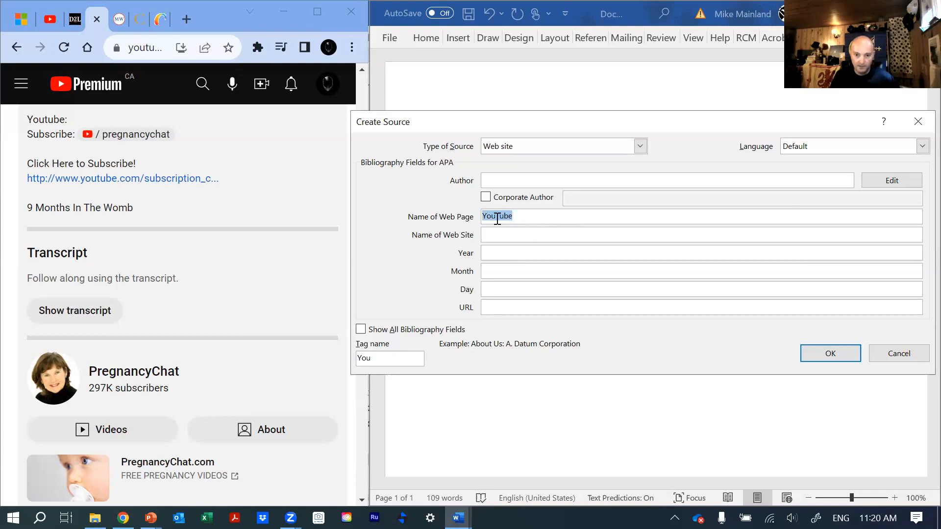
pyautogui.rightClick(496, 219)
pyautogui.click(474, 228)
pyautogui.click(493, 235)
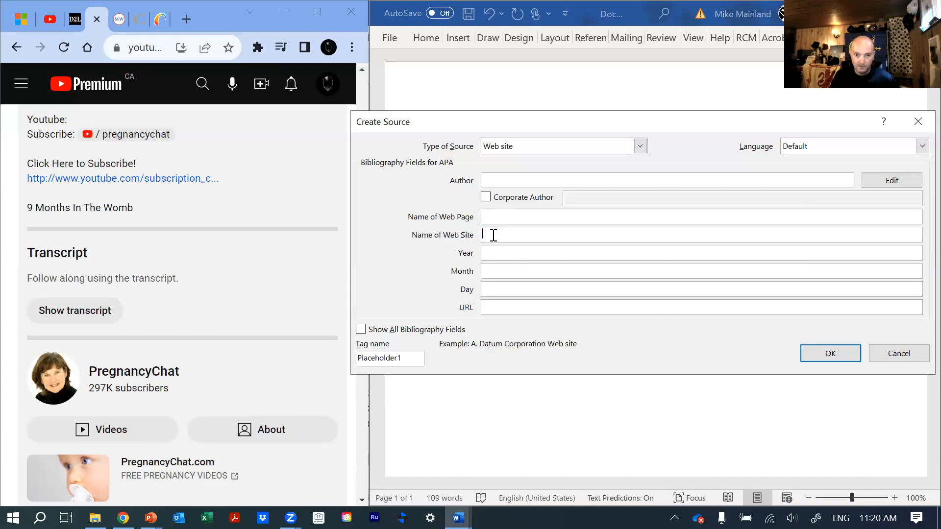
pyautogui.hotkey('ctrl', 'v')
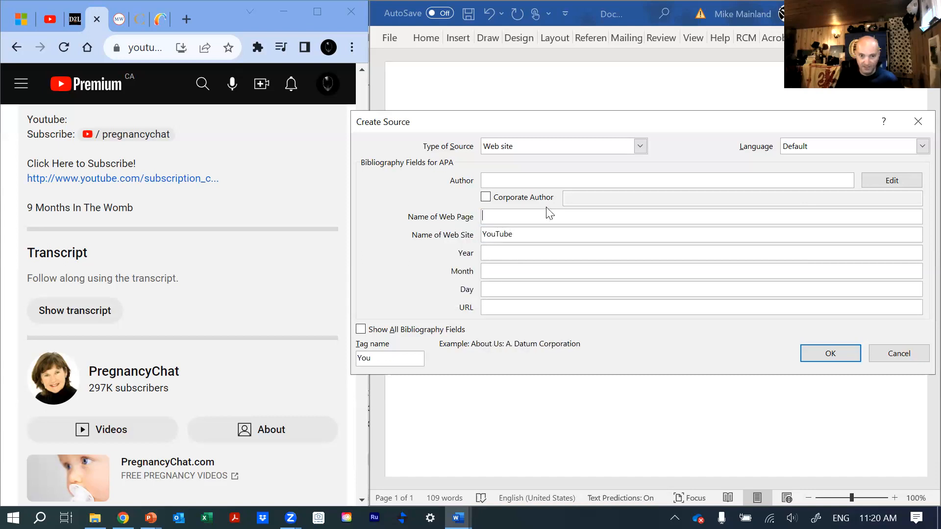
# Enter PregnancyChat, written as one word, as the source's name of web page.
pyautogui.click(547, 215)
pyautogui.write('P')
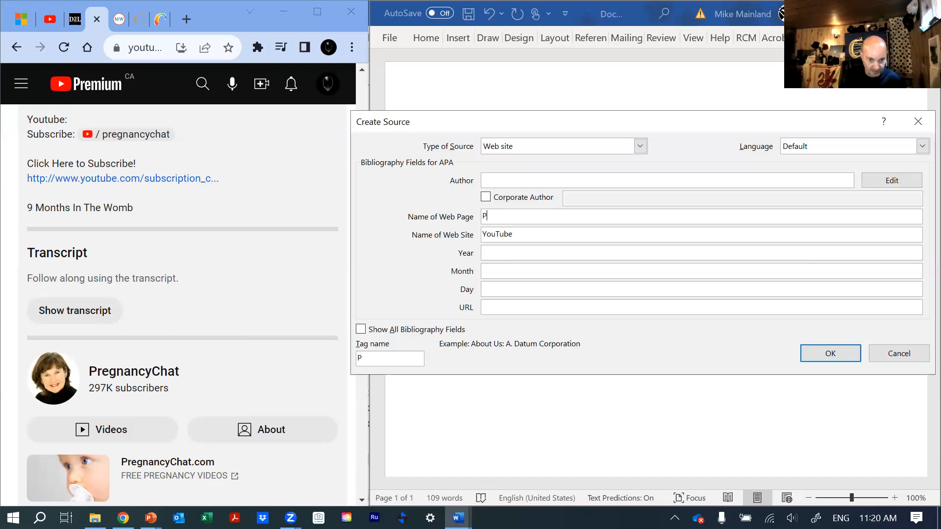
pyautogui.write('regnan')
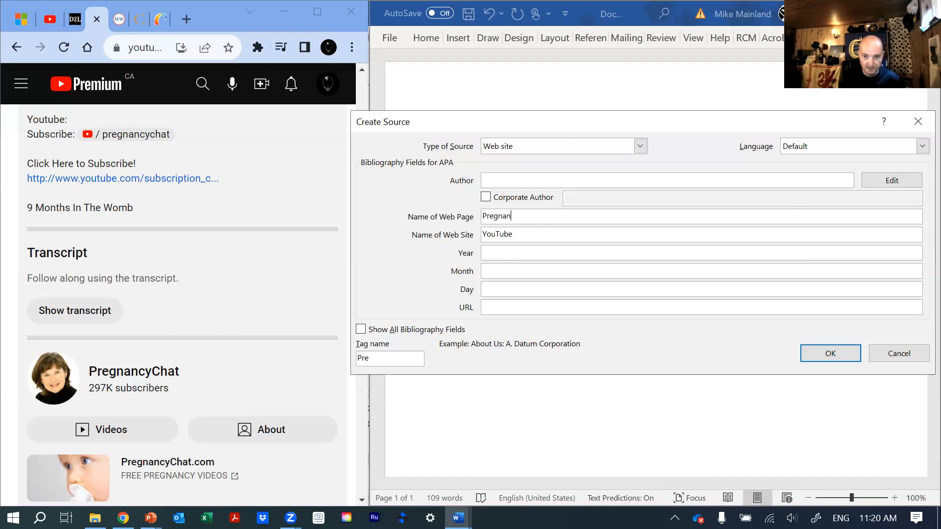
pyautogui.write('cy Chat')
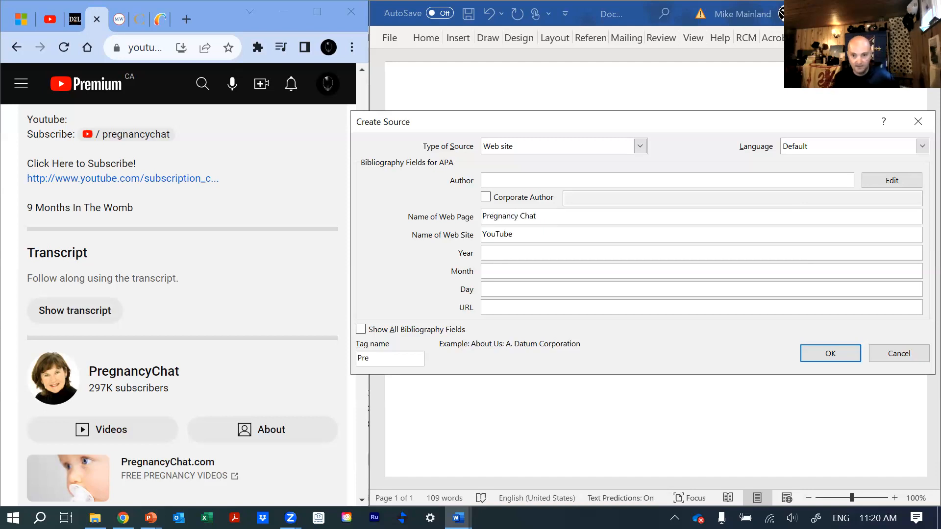
pyautogui.hotkey('ctrl', 'Left')
pyautogui.press('BackSpace')
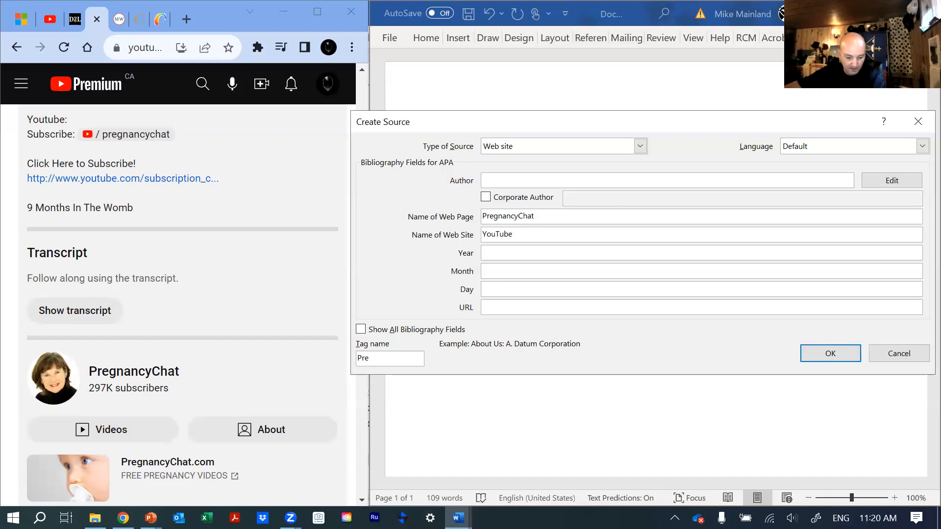
# Look up the video's publication date and enter year 2014, month July and day 11 for the source.
pyautogui.click(547, 253)
pyautogui.scroll(2, 145, 263)
pyautogui.scroll(10, 145, 263)
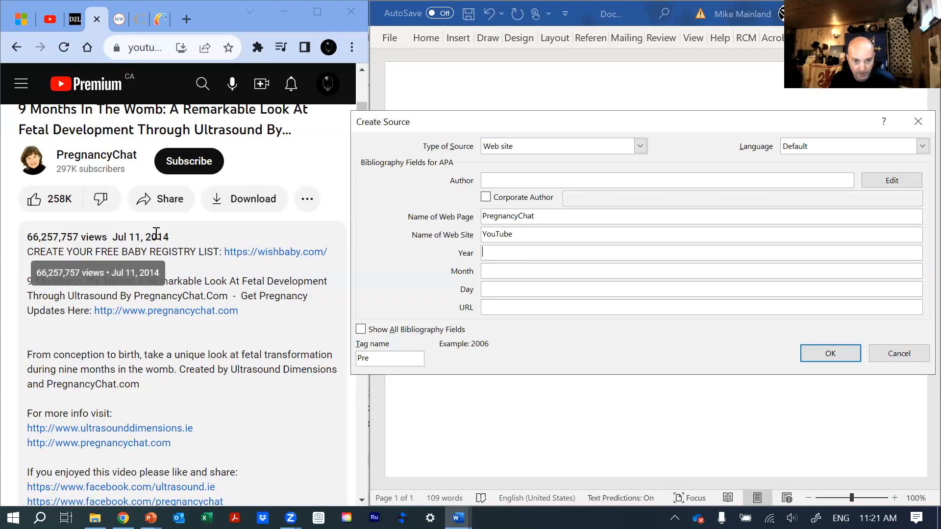
pyautogui.write('2014')
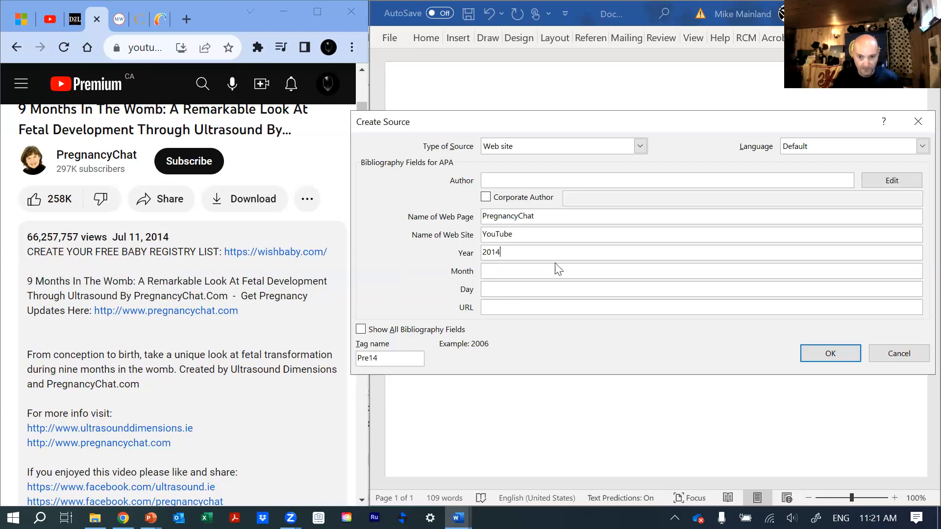
pyautogui.click(526, 273)
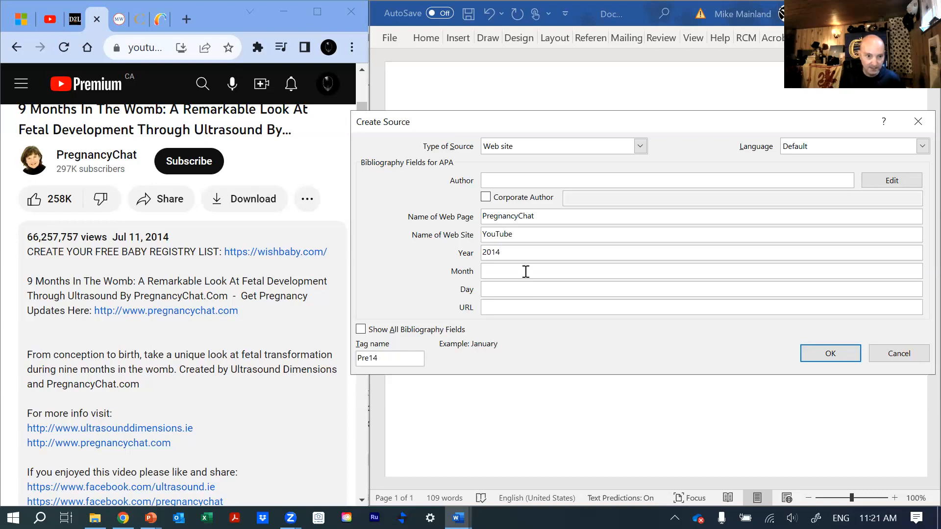
pyautogui.write('July')
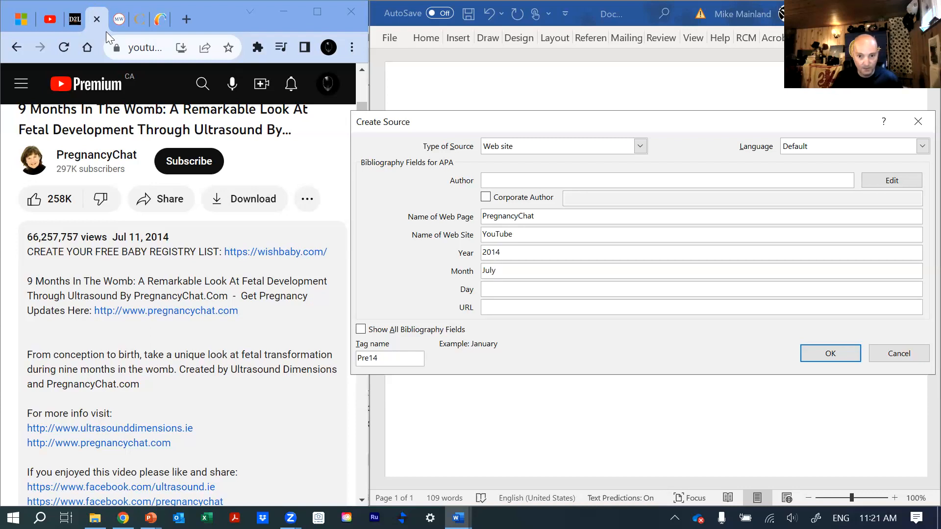
pyautogui.click(510, 293)
pyautogui.write('11')
pyautogui.press('Tab')
# Copy the YouTube video's address from the browser into the source's URL and save the source to insert its citation.
pyautogui.click(161, 47)
pyautogui.rightClick(147, 48)
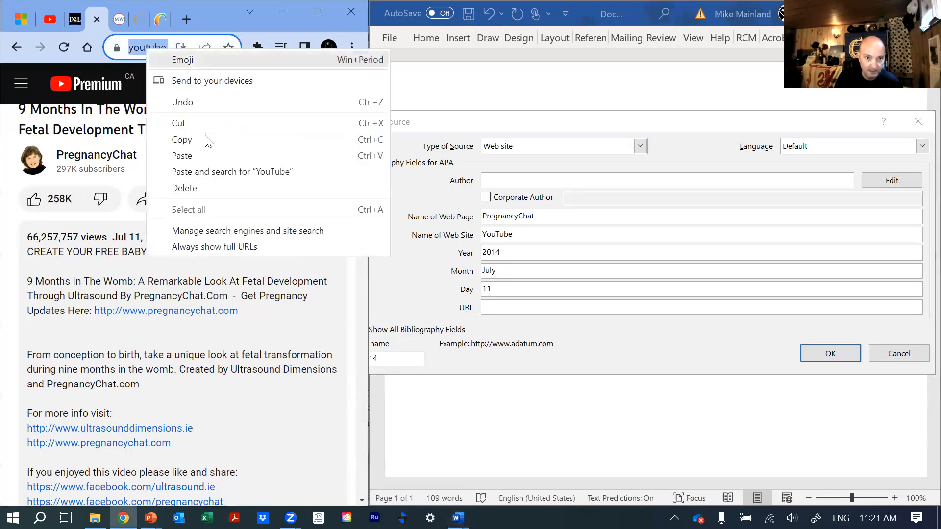
pyautogui.click(207, 141)
pyautogui.click(509, 309)
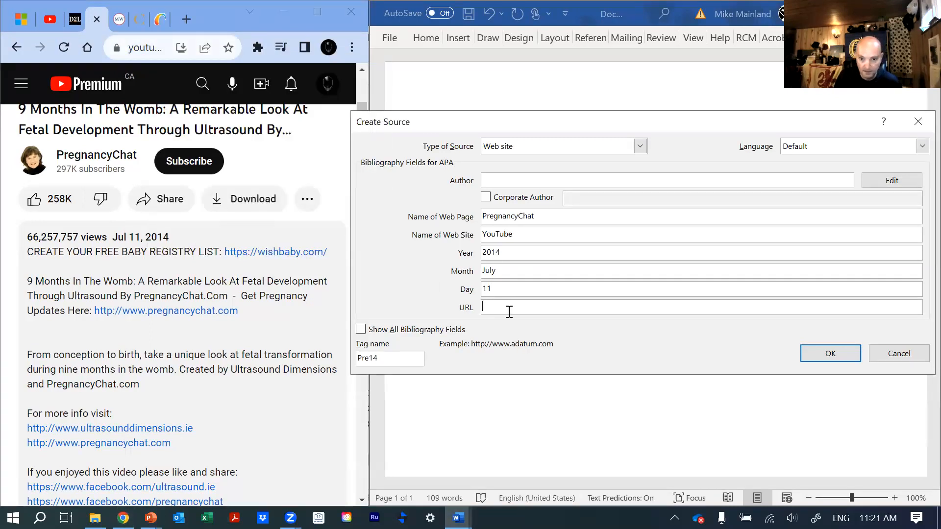
pyautogui.hotkey('ctrl', 'v')
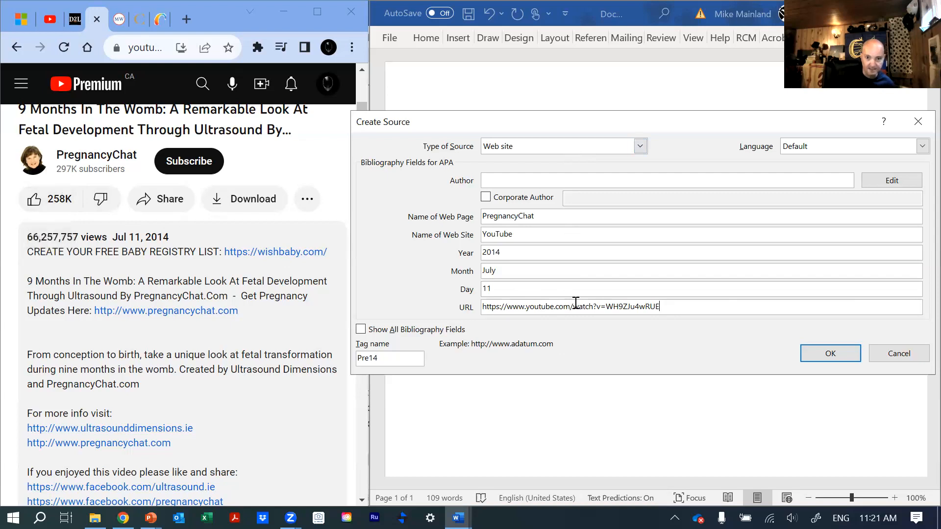
pyautogui.click(841, 357)
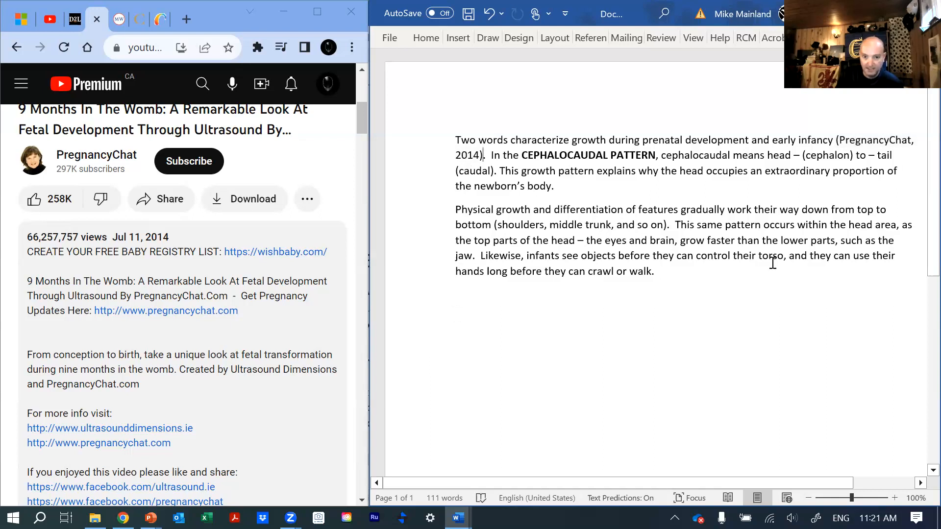
# Add blank lines below the last paragraph of the Word document until a second page begins.
pyautogui.click(759, 268)
pyautogui.press('Return')
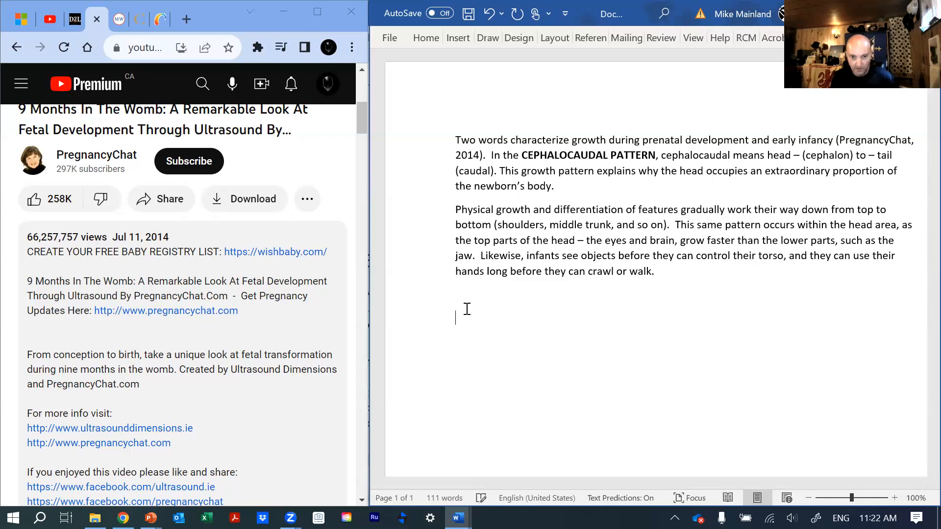
pyautogui.scroll(-6, 458, 325)
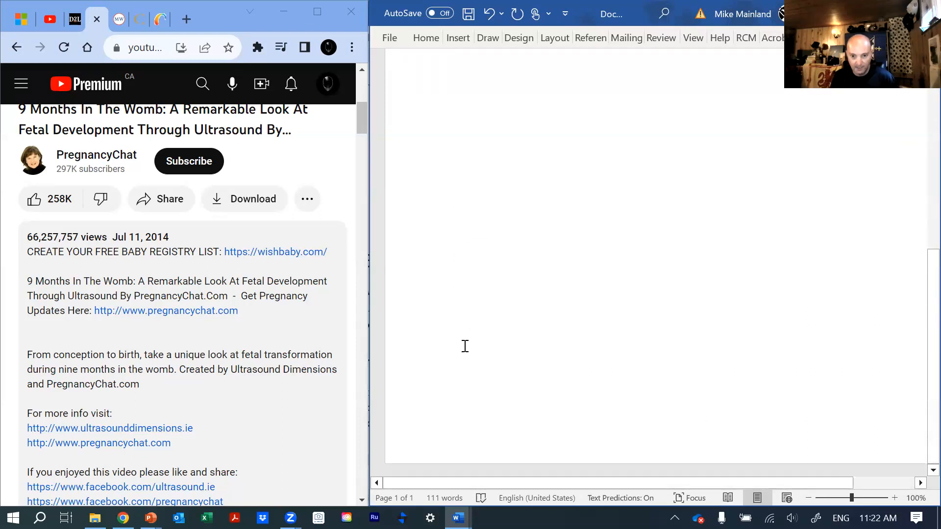
pyautogui.click(498, 413)
pyautogui.press('Return')
pyautogui.press('Return')
pyautogui.press('Return')
pyautogui.press('Return')
pyautogui.press('Return')
pyautogui.press('Return')
pyautogui.press('Return')
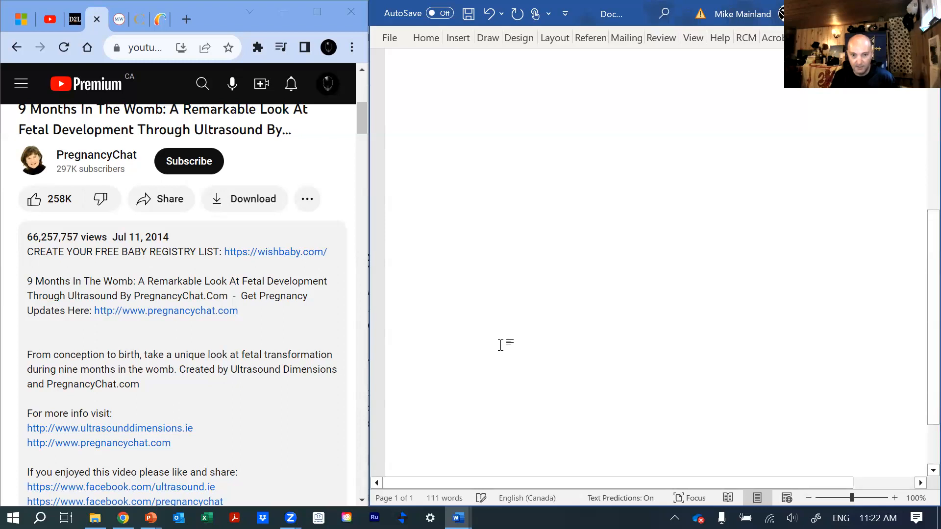
pyautogui.press('Return')
pyautogui.press('Return')
pyautogui.press('Return')
pyautogui.press('Return')
pyautogui.press('Return')
pyautogui.press('Return')
pyautogui.press('Return')
pyautogui.press('Return')
pyautogui.press('Return')
pyautogui.press('Return')
pyautogui.press('Return')
pyautogui.press('Return')
pyautogui.press('Return')
pyautogui.press('Return')
pyautogui.press('Return')
pyautogui.press('Return')
pyautogui.press('Return')
pyautogui.press('Return')
pyautogui.press('Return')
pyautogui.press('Return')
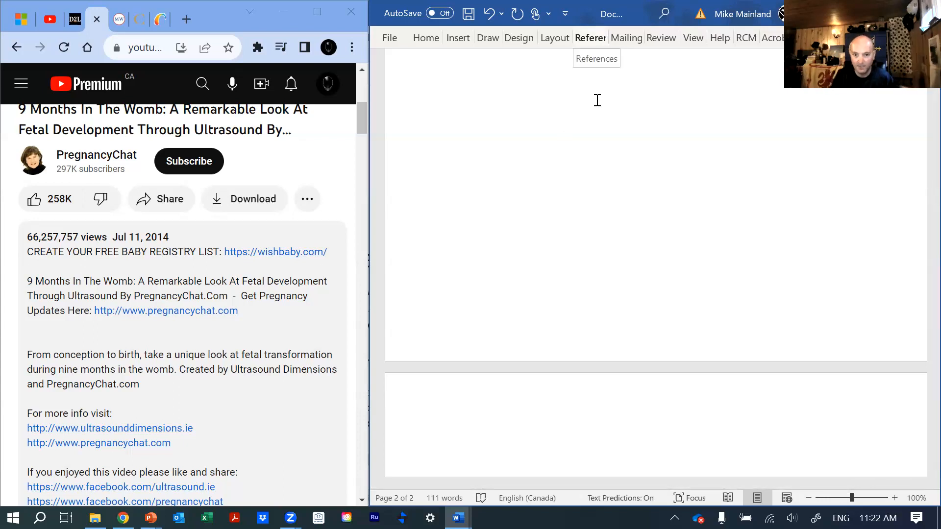
# Review the available citation styles and choose APA Sixth Edition for the document.
pyautogui.click(591, 38)
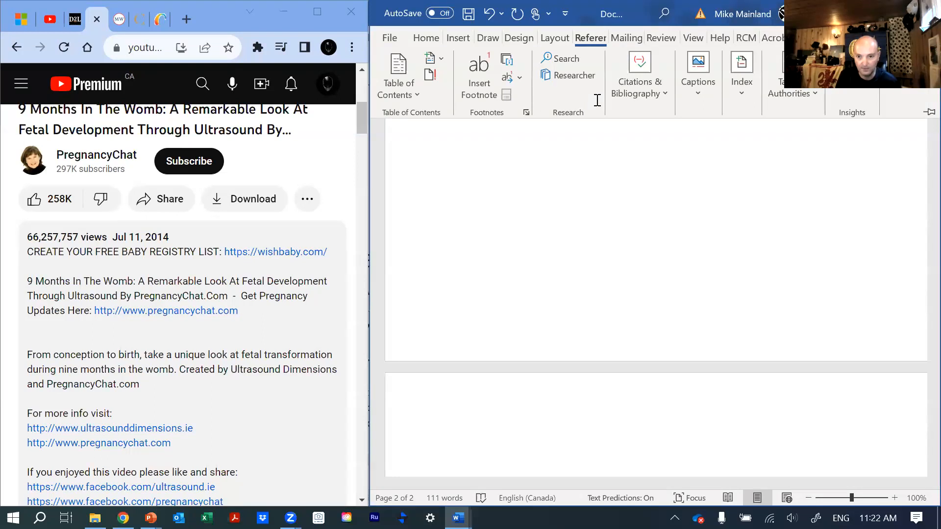
pyautogui.click(659, 96)
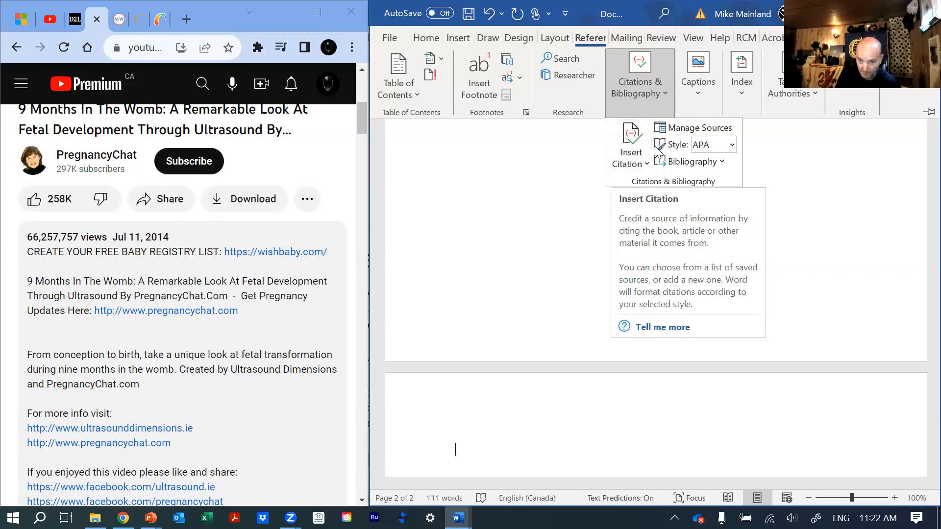
pyautogui.click(732, 145)
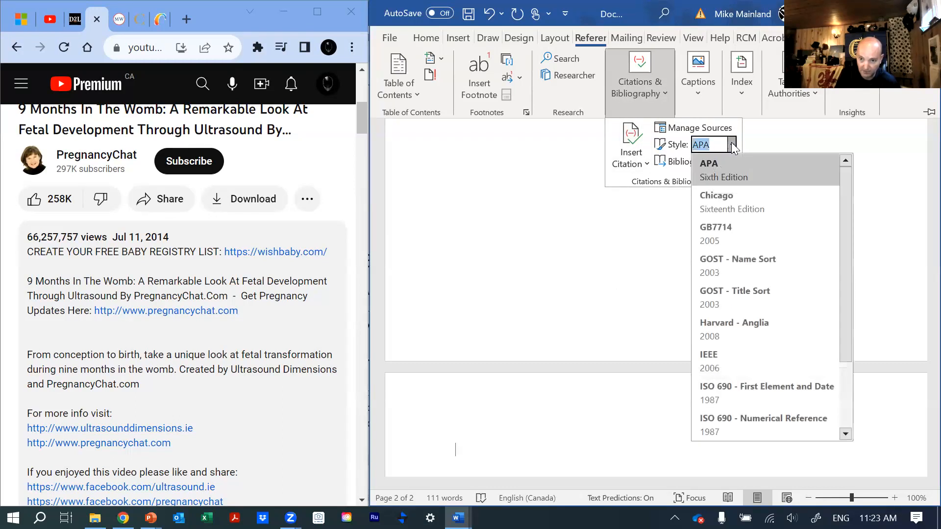
pyautogui.click(733, 145)
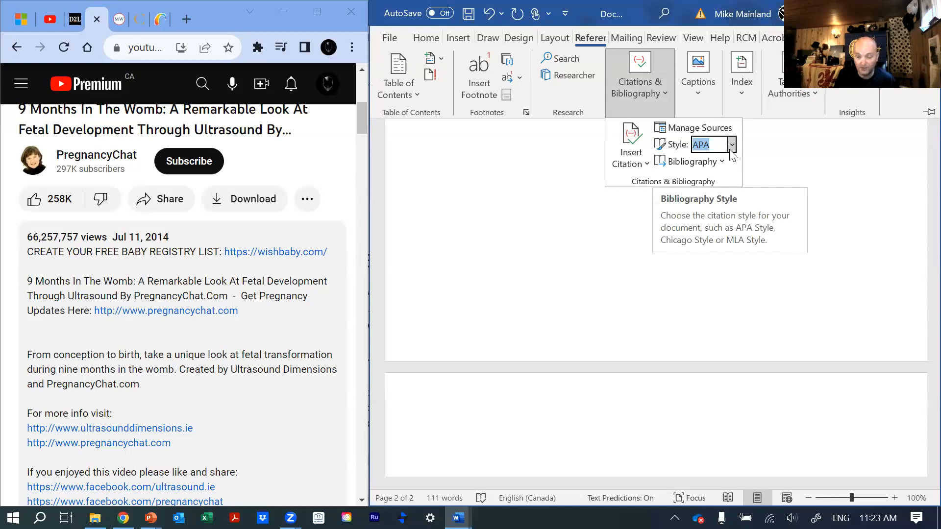
pyautogui.click(732, 146)
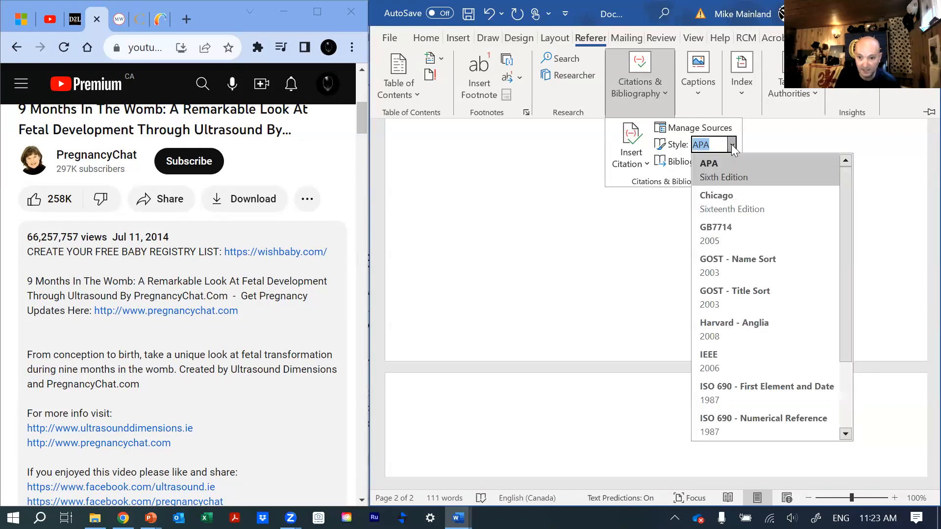
pyautogui.click(732, 175)
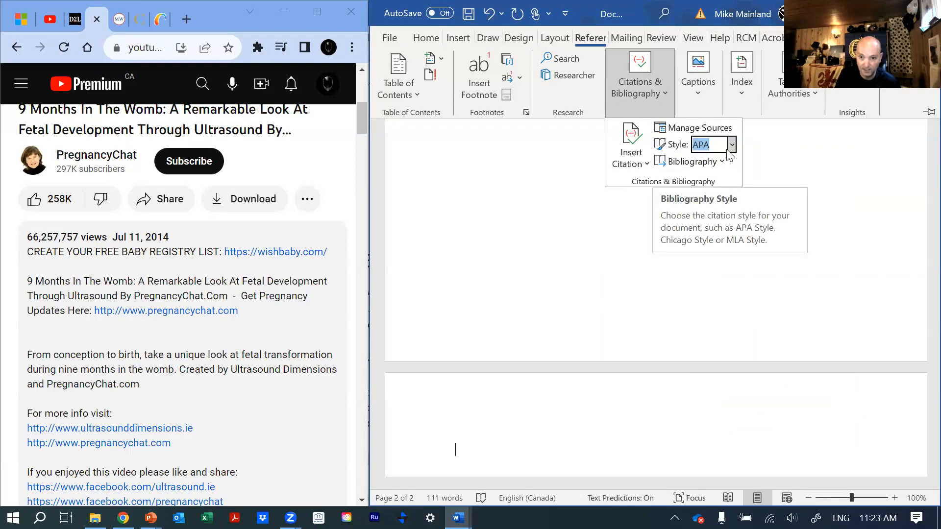
# Insert the built-in References bibliography on the second page and return to the body text on the first page.
pyautogui.click(700, 165)
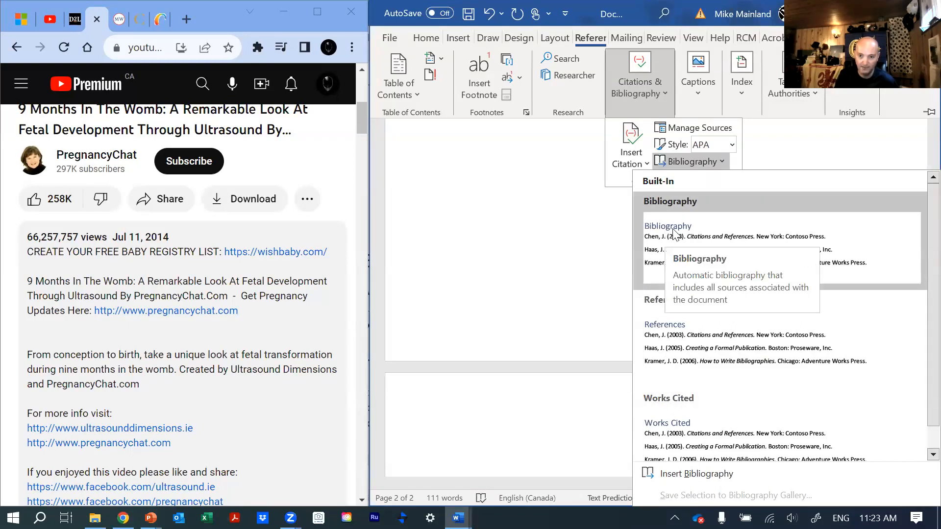
pyautogui.click(660, 345)
pyautogui.scroll(5, 660, 346)
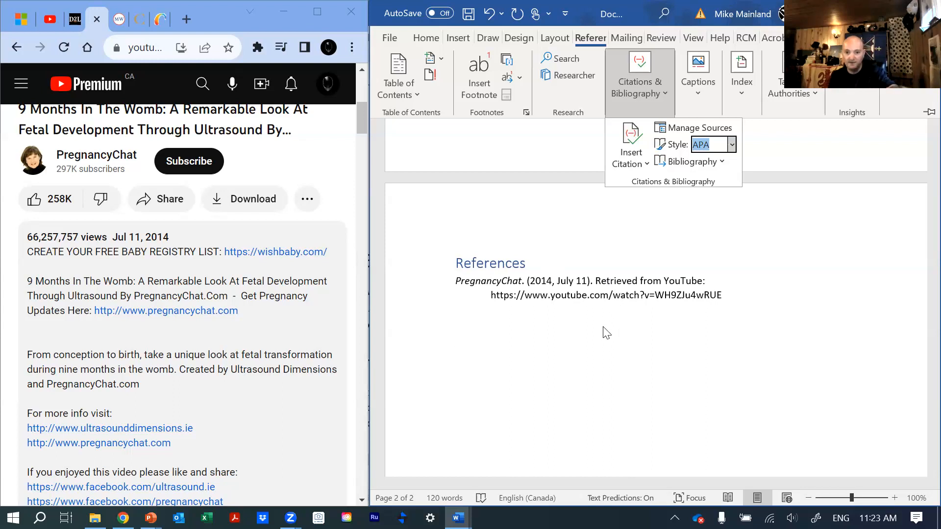
pyautogui.scroll(8, 606, 332)
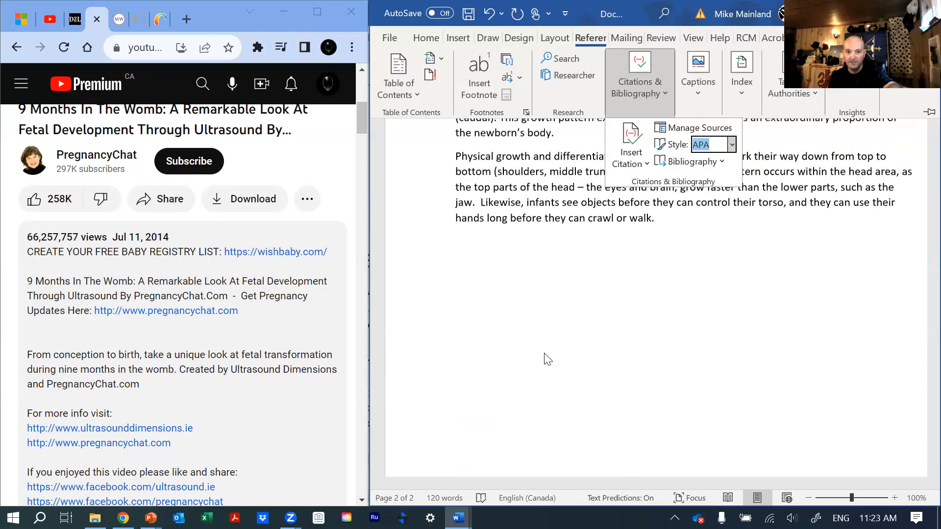
pyautogui.scroll(1, 547, 359)
pyautogui.click(679, 268)
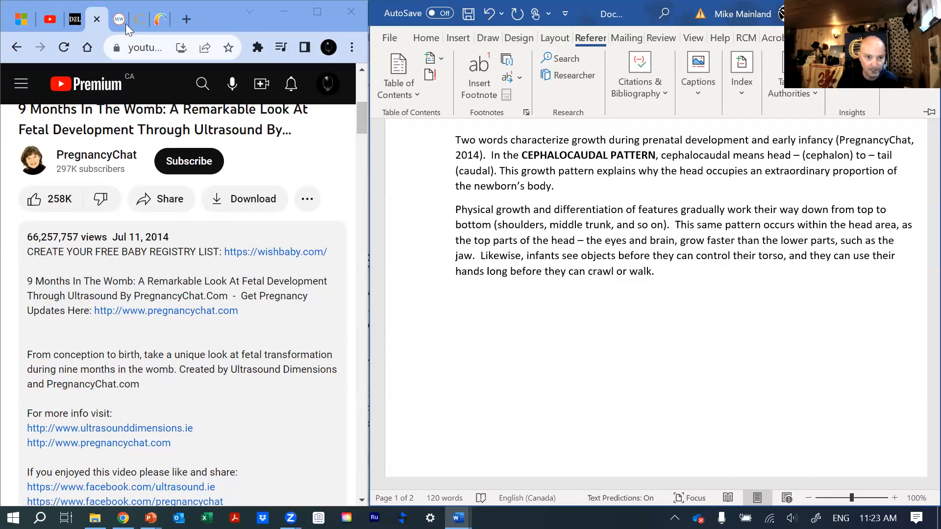
# Switch to the Merriam-Webster page on cephalocaudal in Chrome and widen the browser window.
pyautogui.moveTo(119, 22)
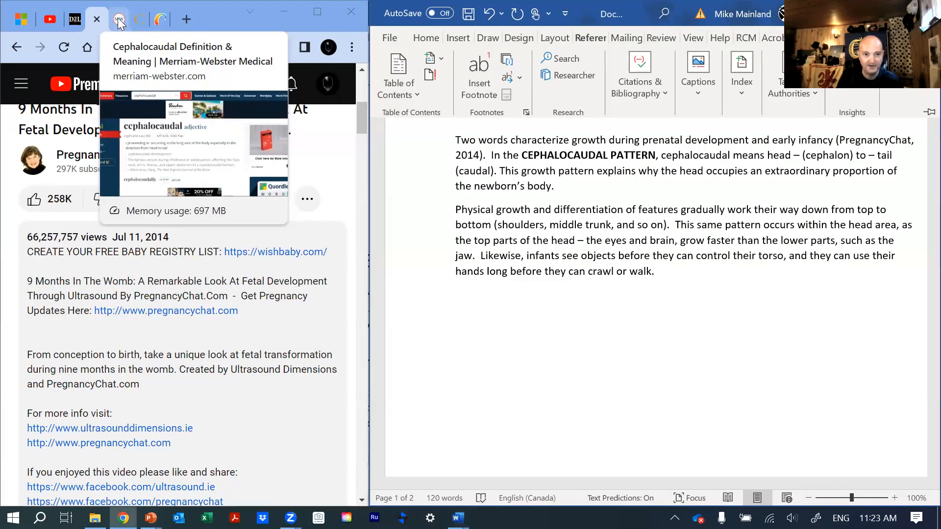
pyautogui.click(119, 22)
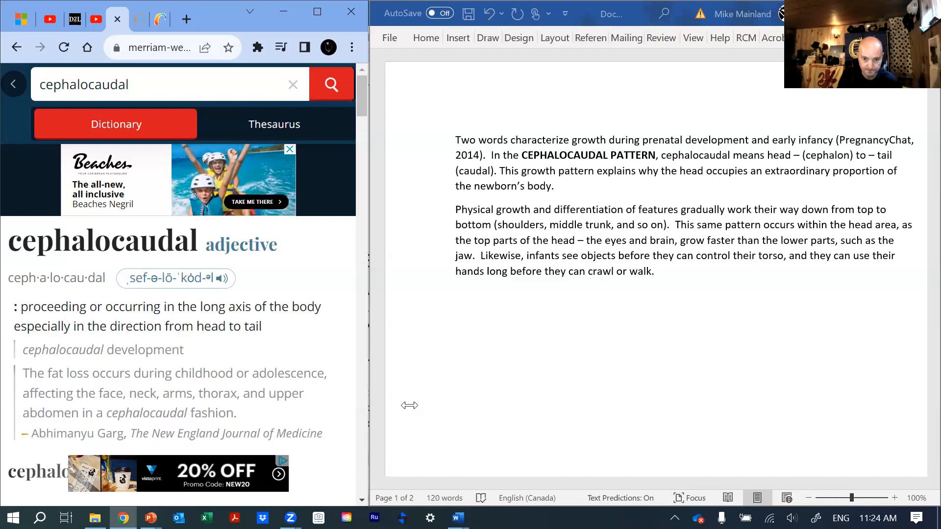
pyautogui.moveTo(409, 405); pyautogui.dragTo(462, 406)
# Examine the Merriam-Webster cephalocaudal page for its definition, copyright details and citation information.
pyautogui.scroll(-8, 316, 399)
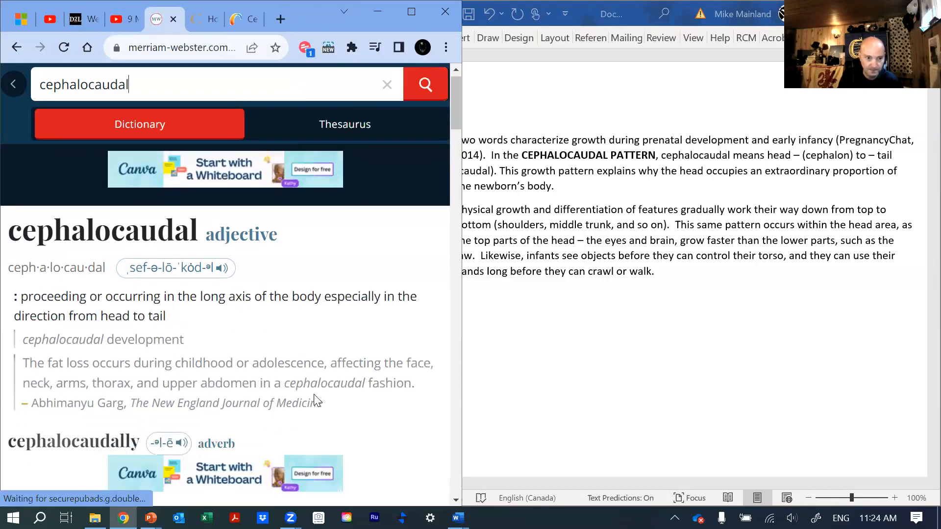
pyautogui.scroll(5, 312, 398)
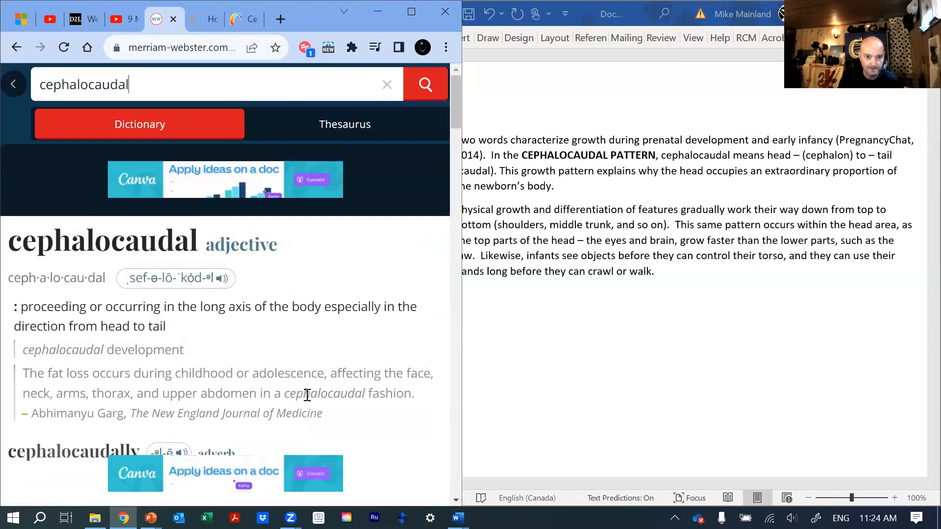
pyautogui.scroll(-2, 369, 399)
pyautogui.scroll(-15, 363, 402)
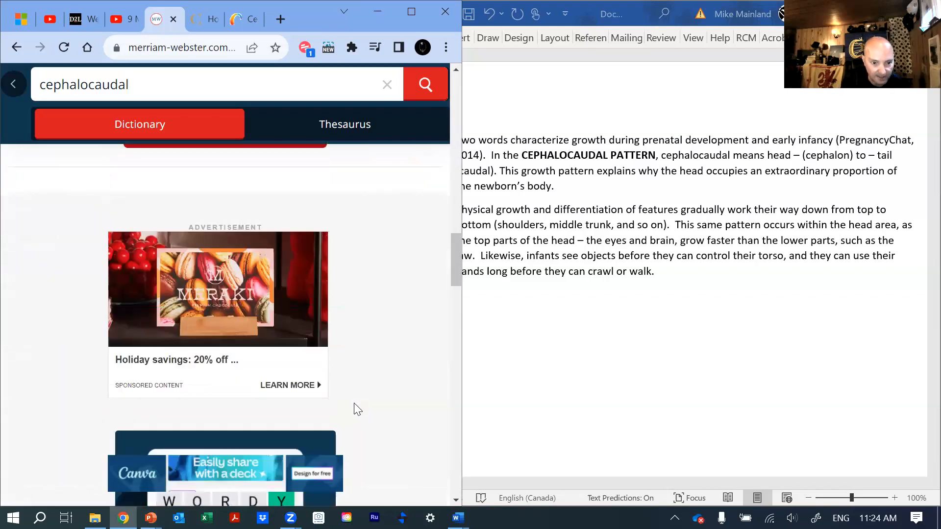
pyautogui.scroll(-10, 352, 409)
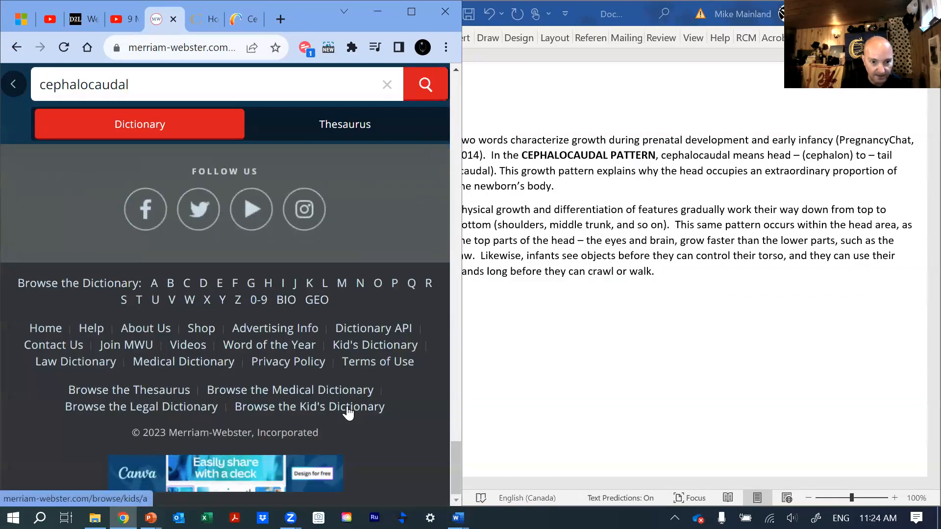
pyautogui.scroll(8, 239, 427)
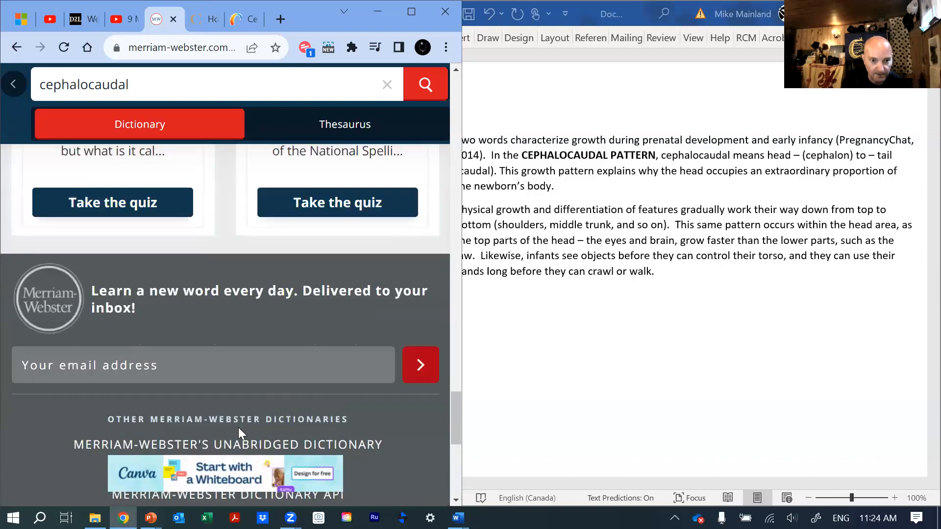
pyautogui.scroll(10, 239, 434)
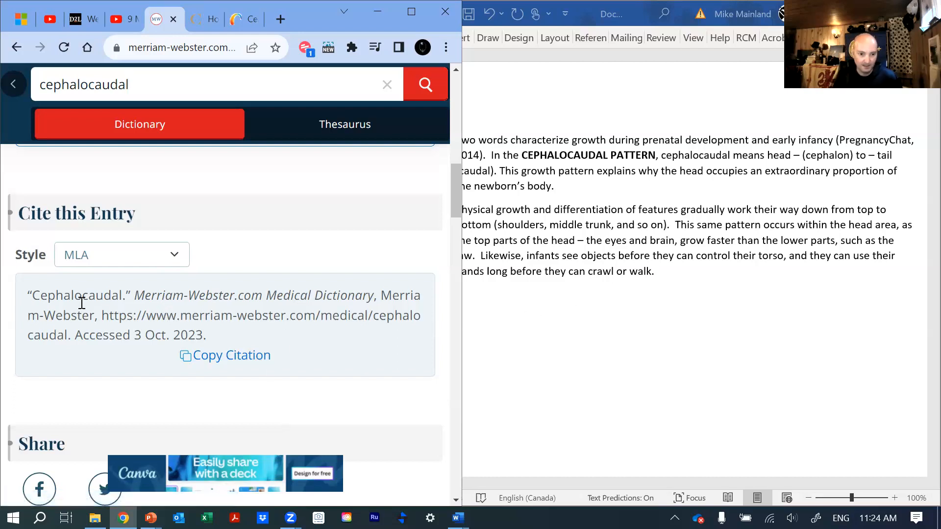
pyautogui.scroll(15, 80, 302)
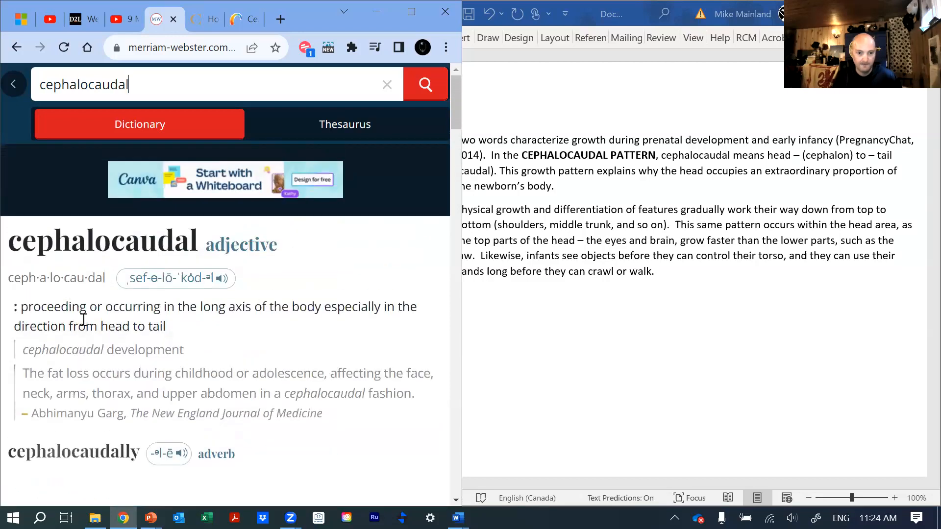
# Return to the Word document and start a new Web site source for a citation placed after "(caudal)" in the first paragraph.
pyautogui.click(536, 398)
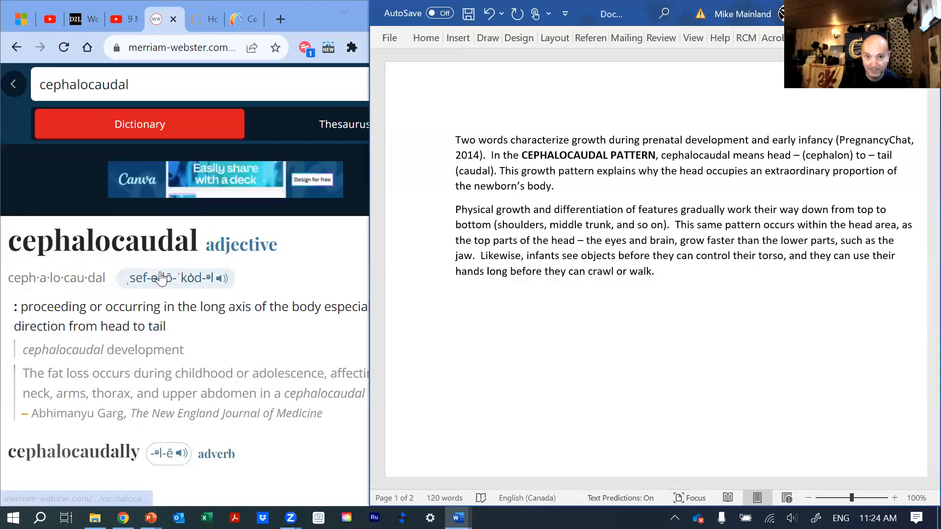
pyautogui.scroll(-10, 171, 415)
pyautogui.scroll(-4, 171, 415)
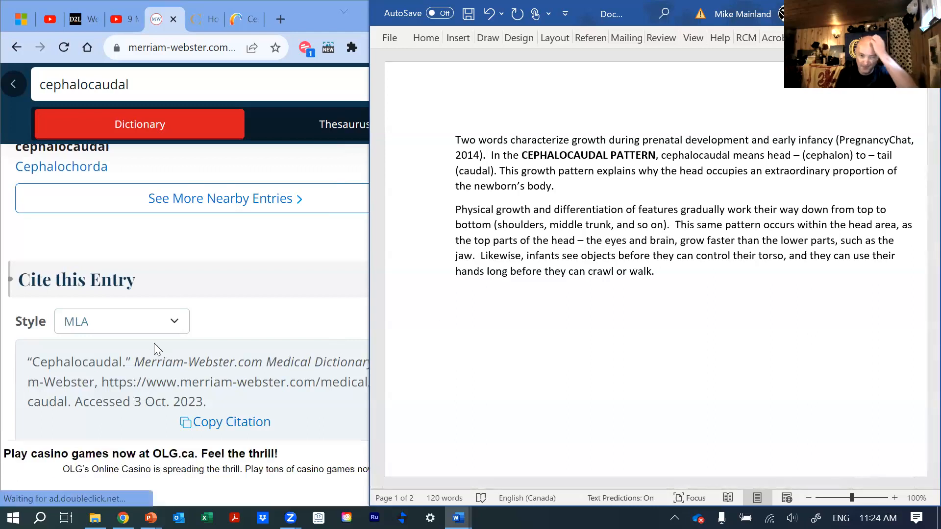
pyautogui.scroll(10, 105, 372)
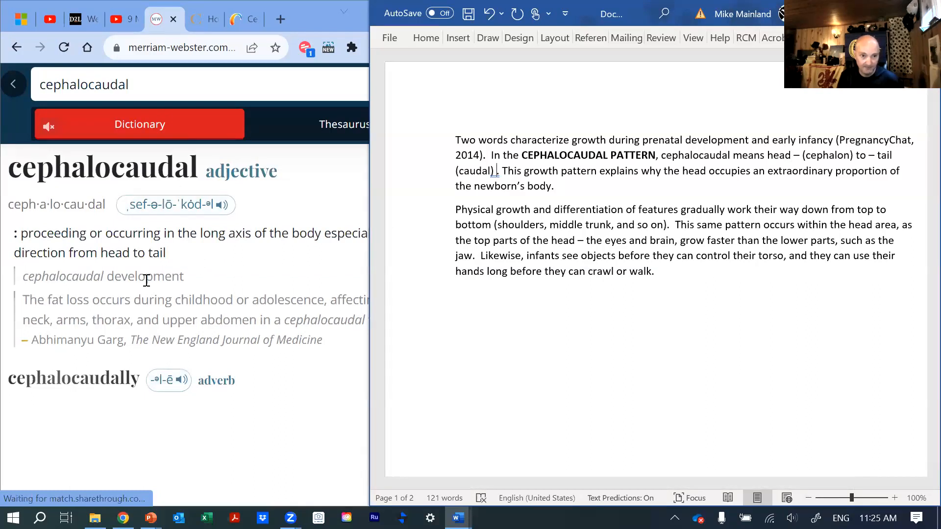
pyautogui.click(590, 38)
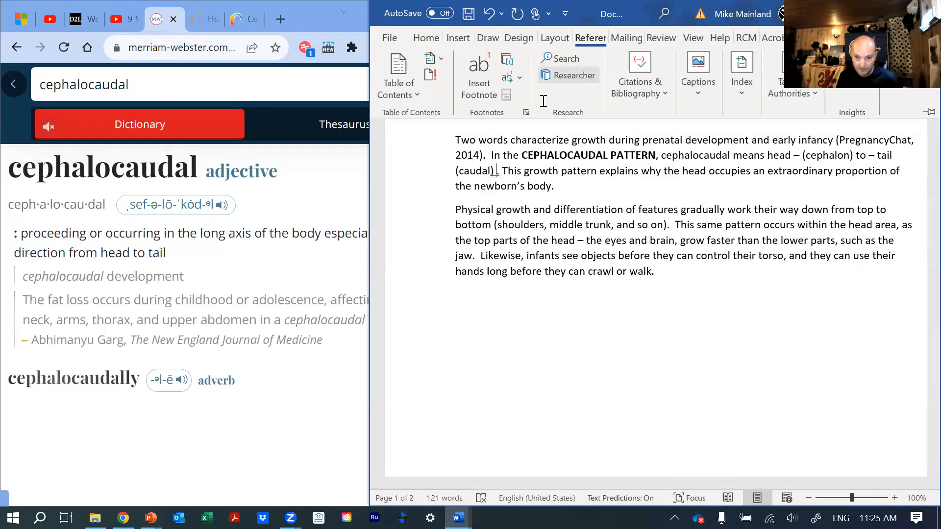
pyautogui.click(663, 93)
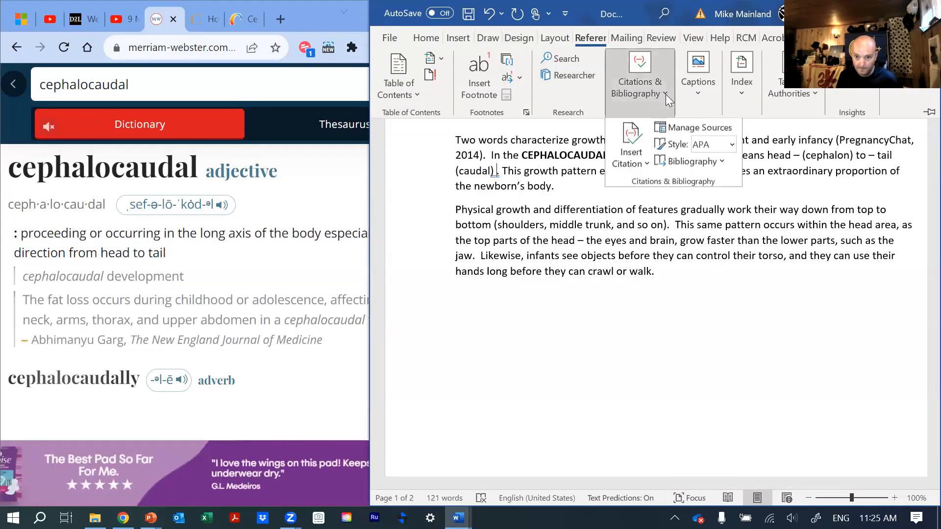
pyautogui.click(632, 146)
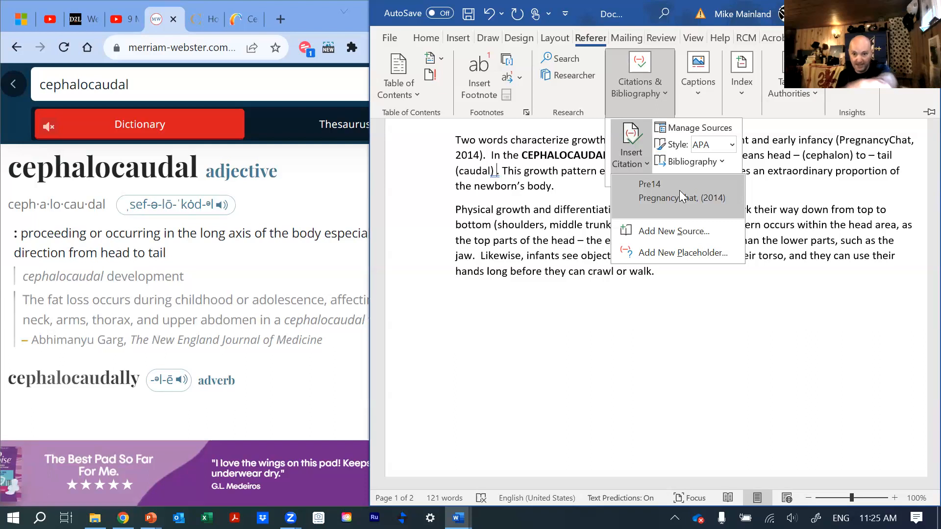
pyautogui.click(675, 237)
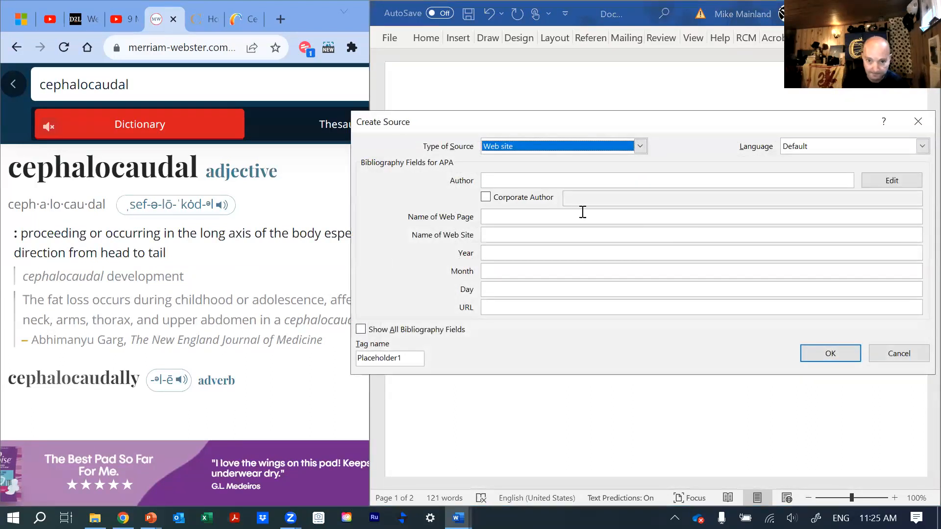
# Enter Cephalocaudal as the source's web page name and Merriam Webster as its web site name.
pyautogui.click(504, 181)
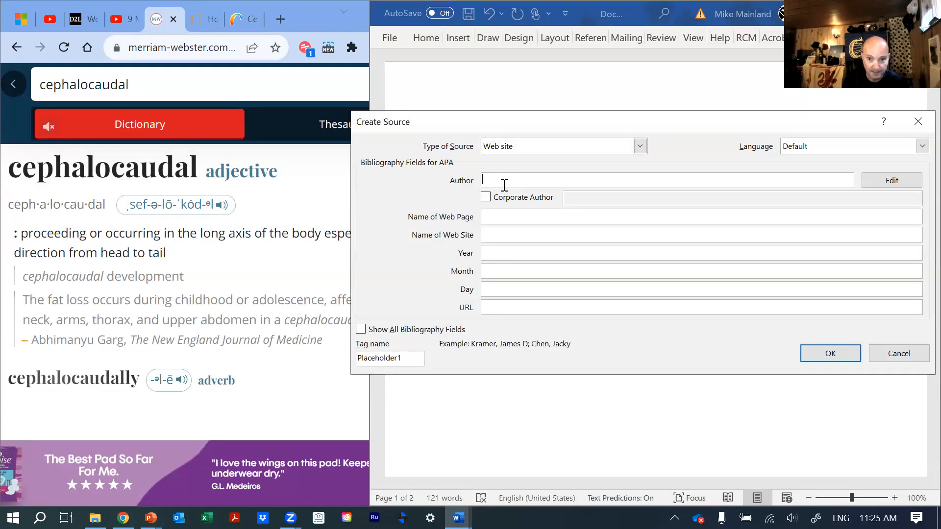
pyautogui.click(497, 218)
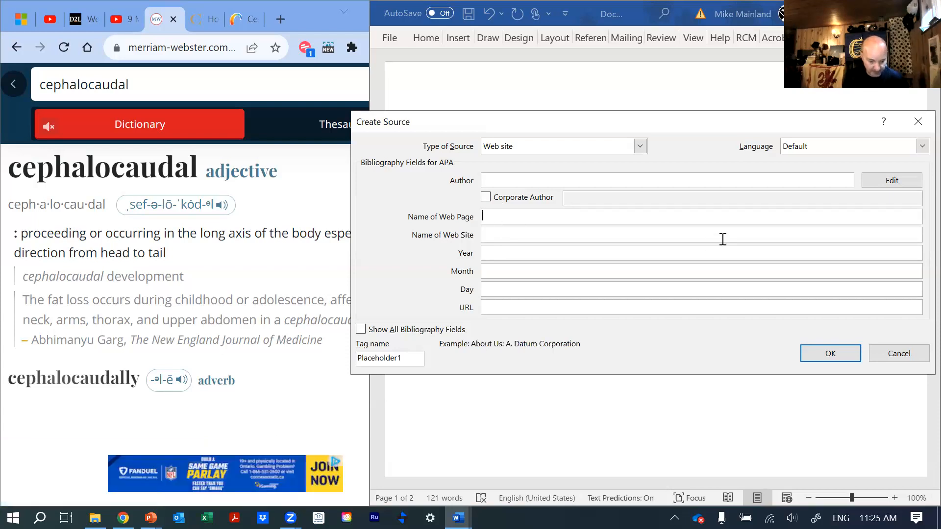
pyautogui.write('Cephalocaudal')
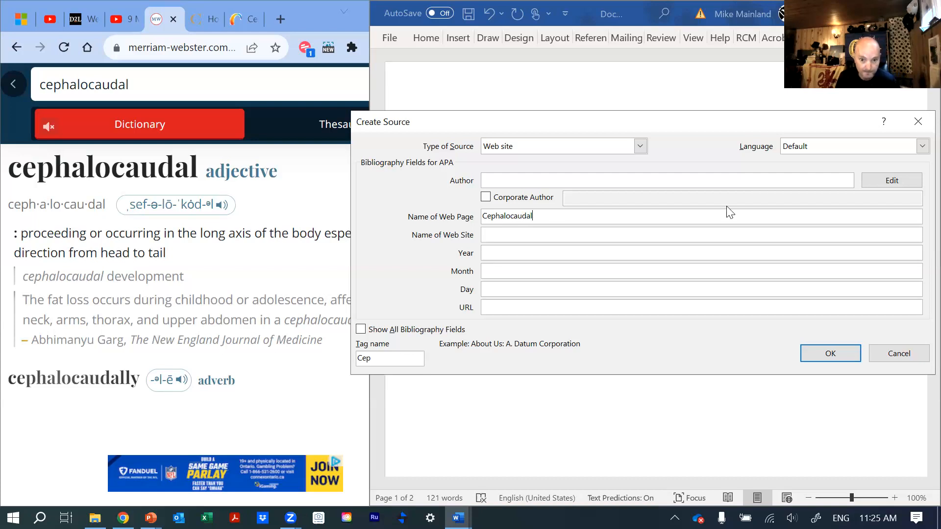
pyautogui.click(508, 238)
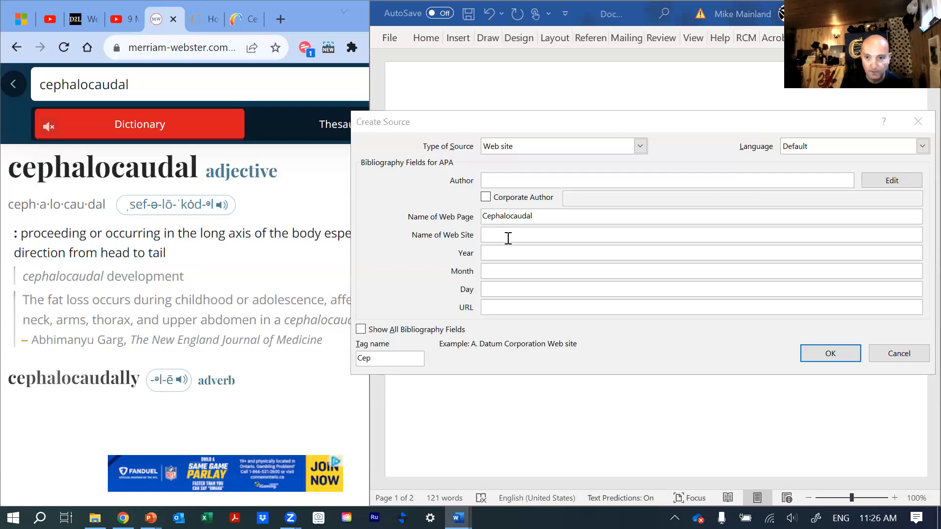
pyautogui.click(507, 240)
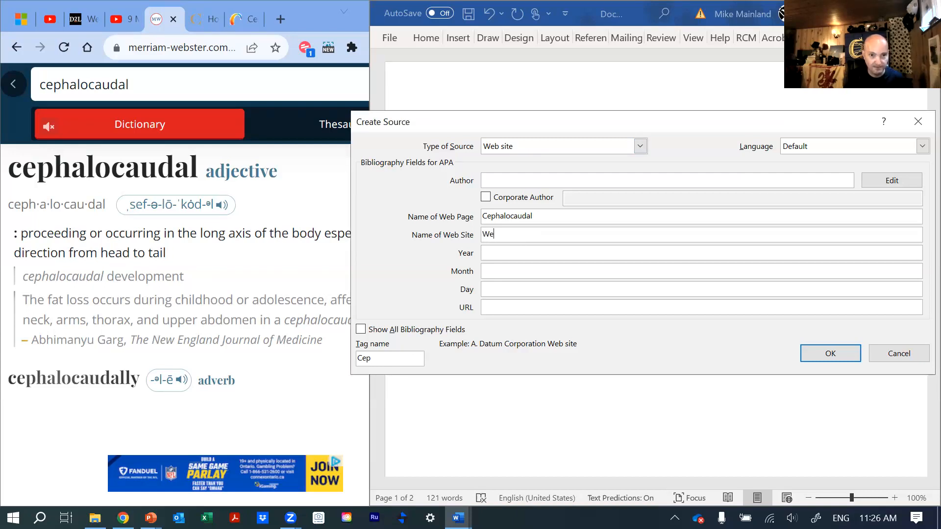
pyautogui.hotkey('ctrl', 'a')
pyautogui.press('BackSpace')
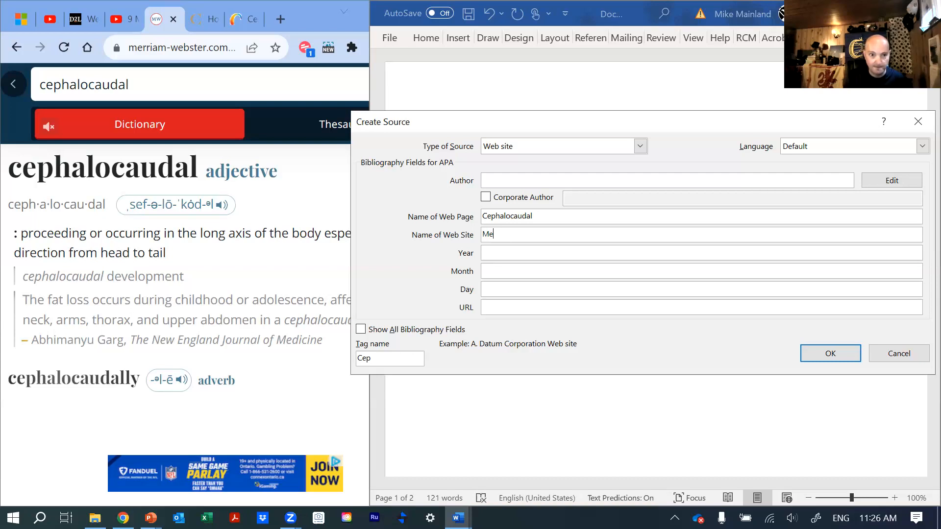
pyautogui.write('Merriam Webs')
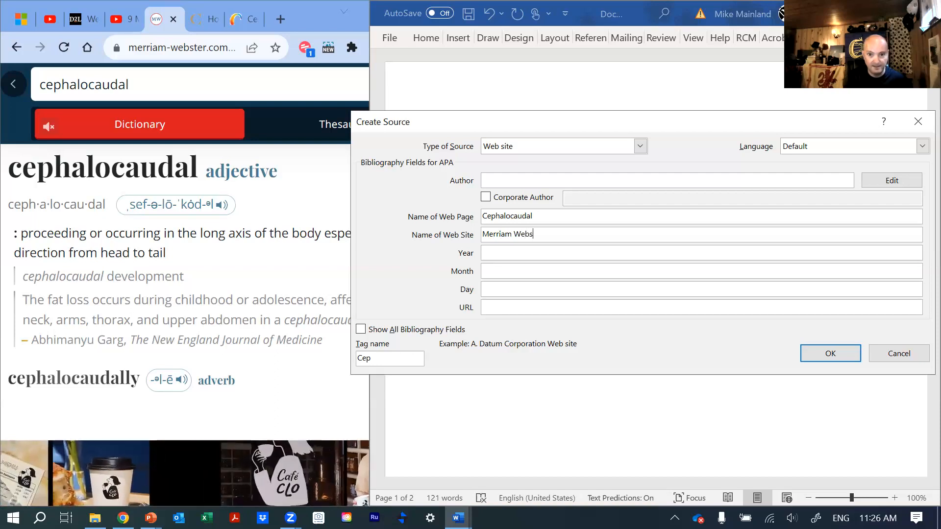
pyautogui.write('ter')
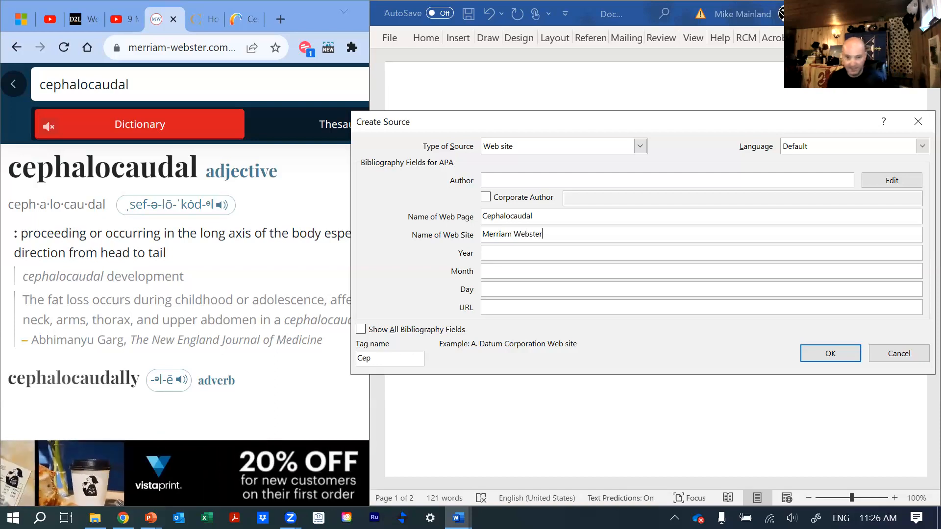
pyautogui.click(491, 252)
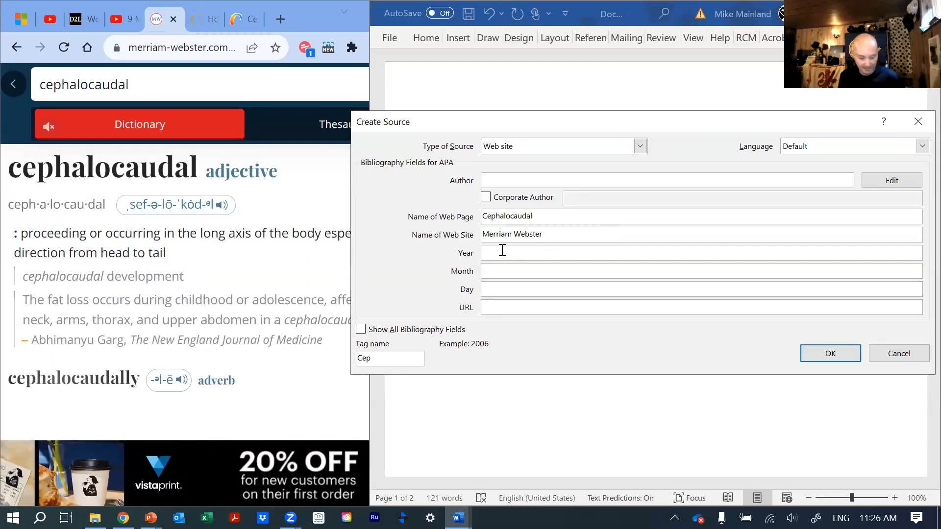
pyautogui.write('2023')
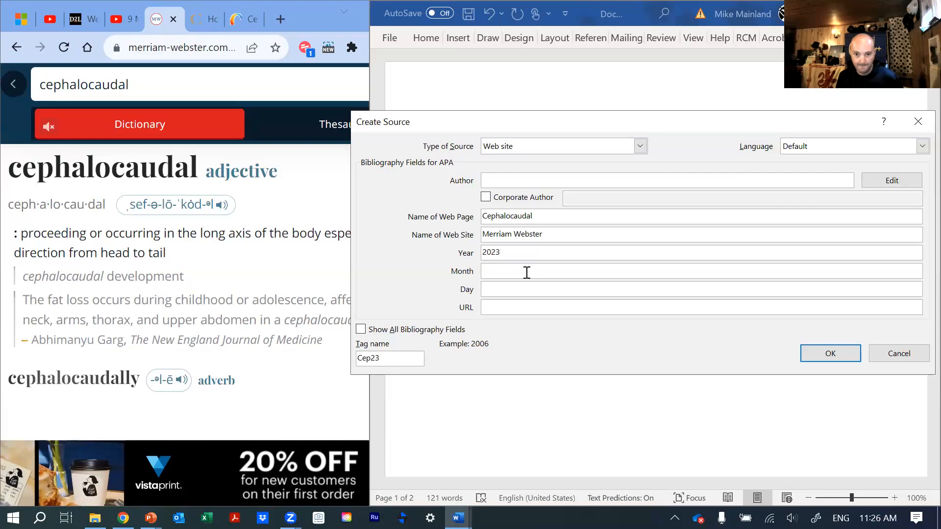
pyautogui.press('BackSpace')
pyautogui.press('BackSpace')
pyautogui.press('BackSpace')
pyautogui.press('BackSpace')
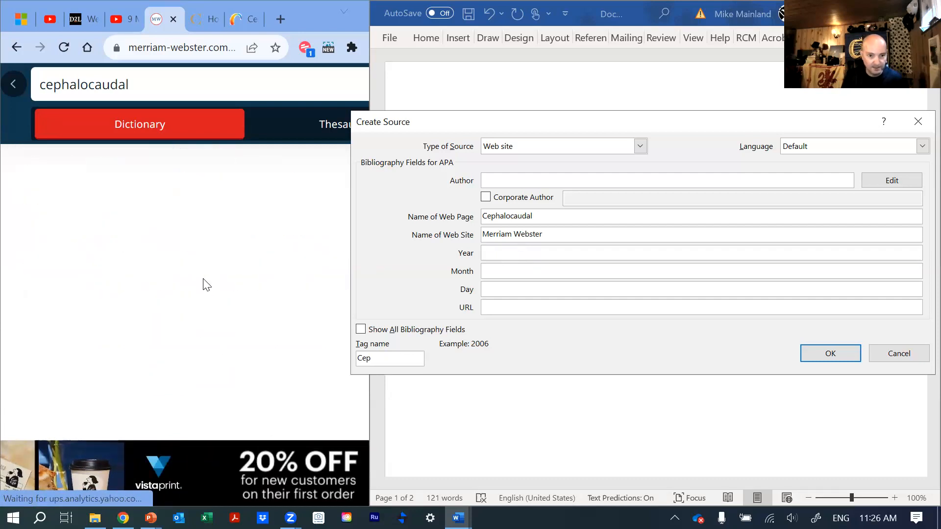
pyautogui.scroll(-10, 206, 285)
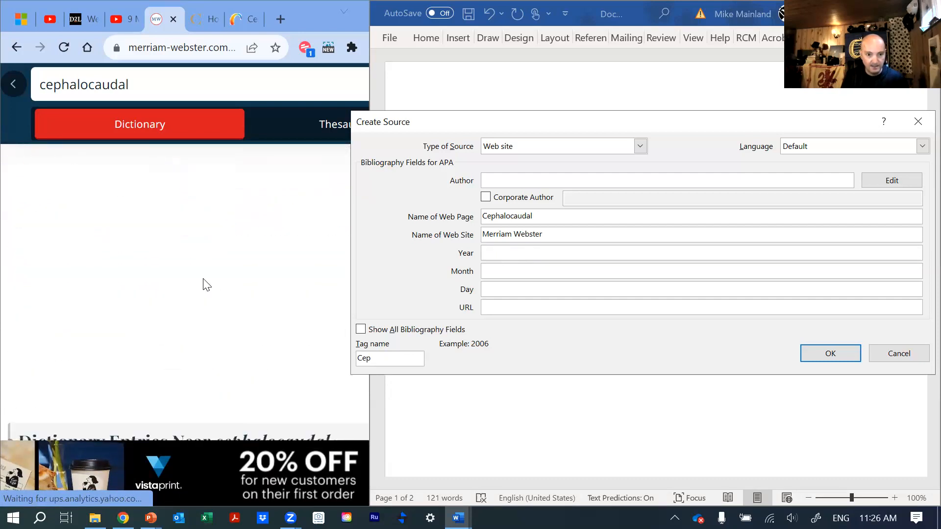
pyautogui.scroll(10, 203, 287)
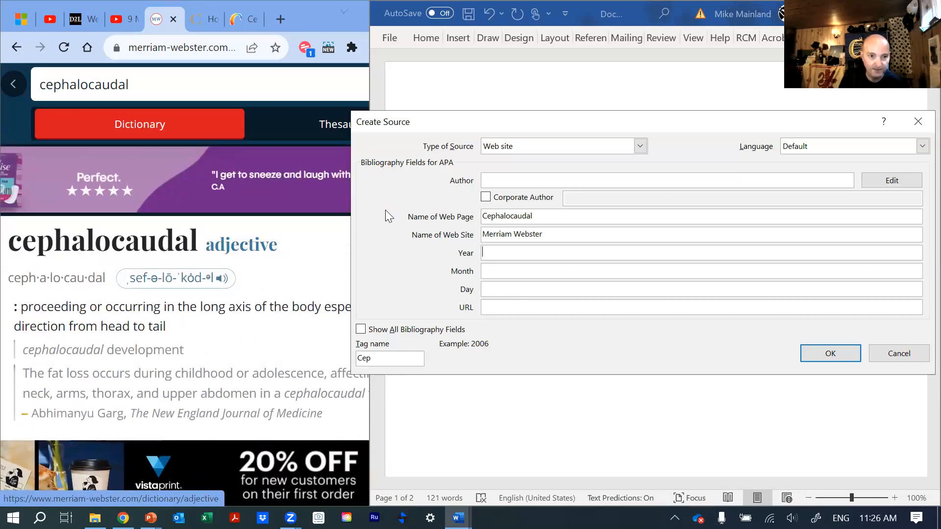
# Copy the web address of the Merriam-Webster cephalocaudal page from Chrome into the new source's URL in Word.
pyautogui.click(171, 49)
pyautogui.rightClick(171, 50)
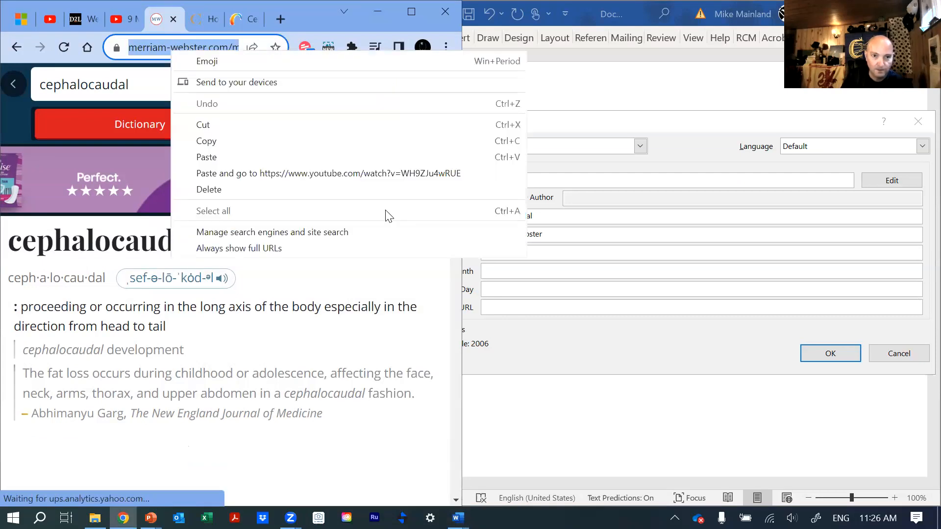
pyautogui.click(236, 82)
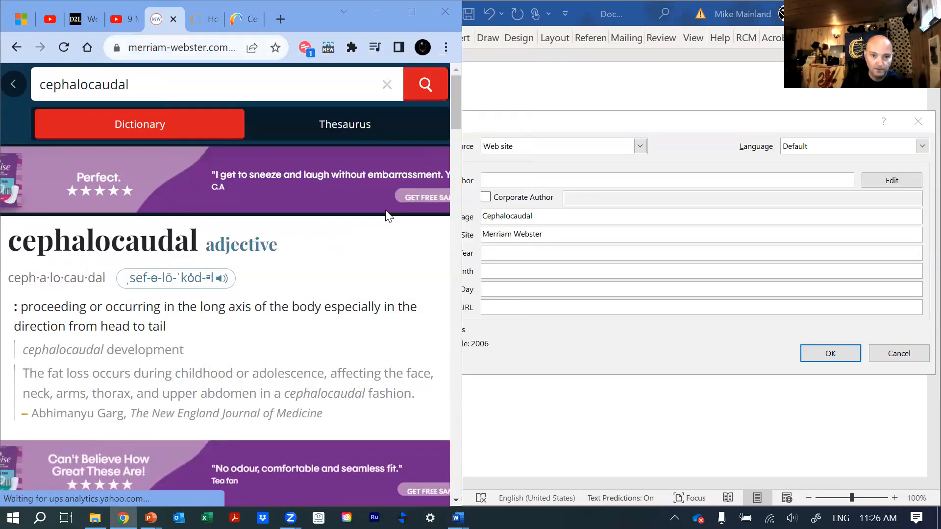
pyautogui.click(174, 49)
pyautogui.rightClick(175, 49)
pyautogui.click(168, 47)
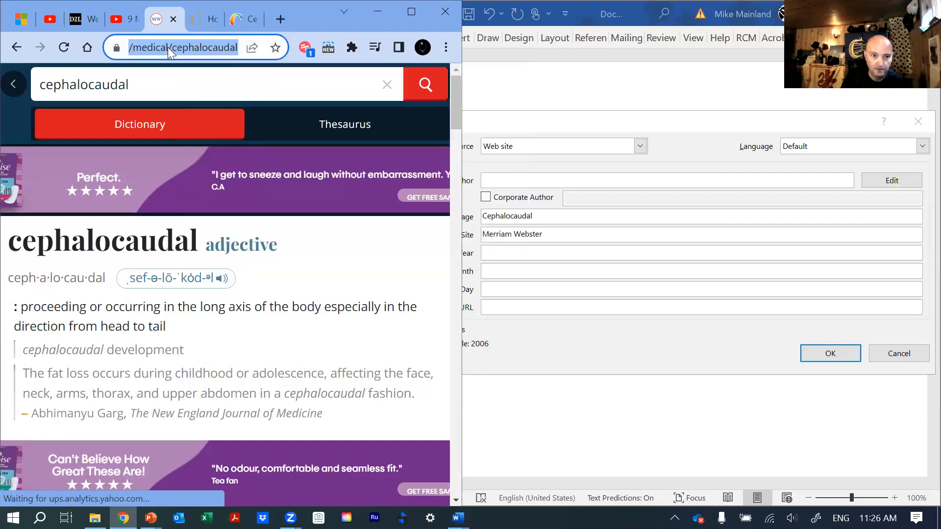
pyautogui.rightClick(168, 47)
pyautogui.click(206, 139)
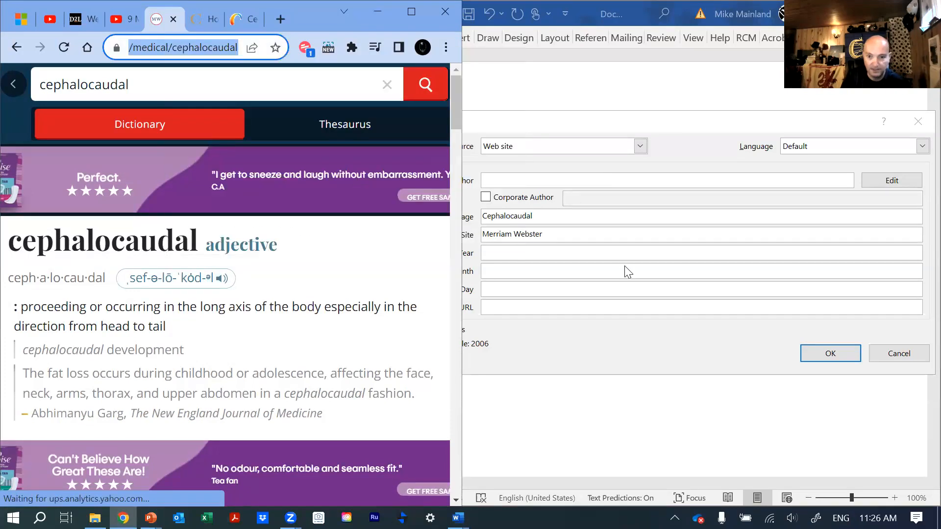
pyautogui.click(509, 307)
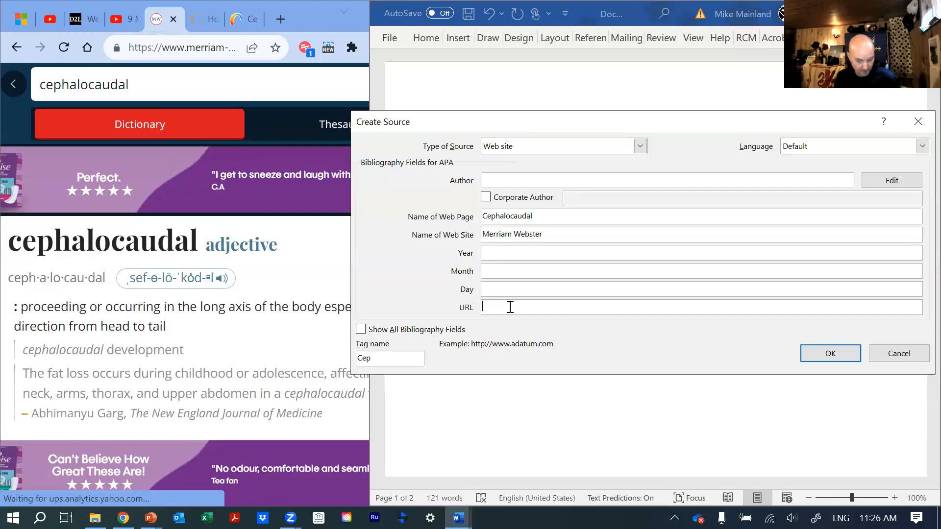
pyautogui.hotkey('ctrl', 'v')
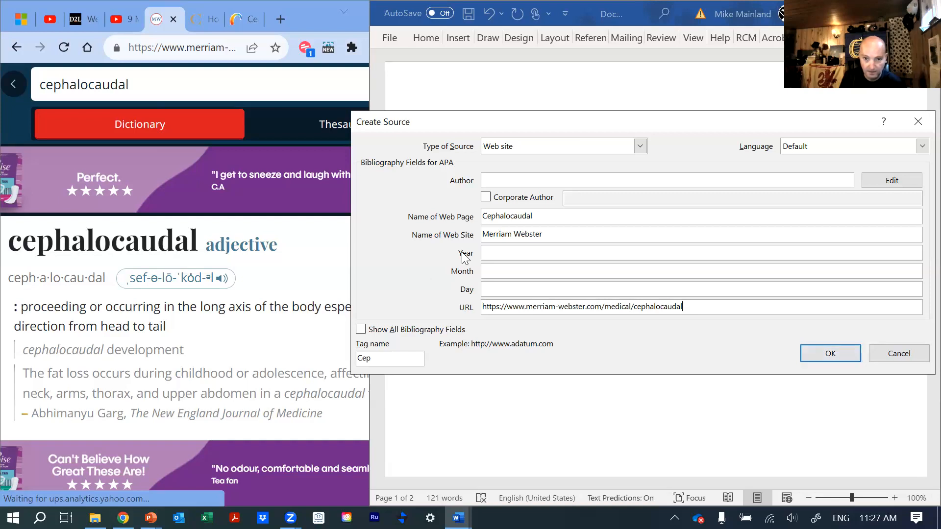
# Date the source 2023, October, 3 and save it to insert its in-text citation.
pyautogui.click(512, 251)
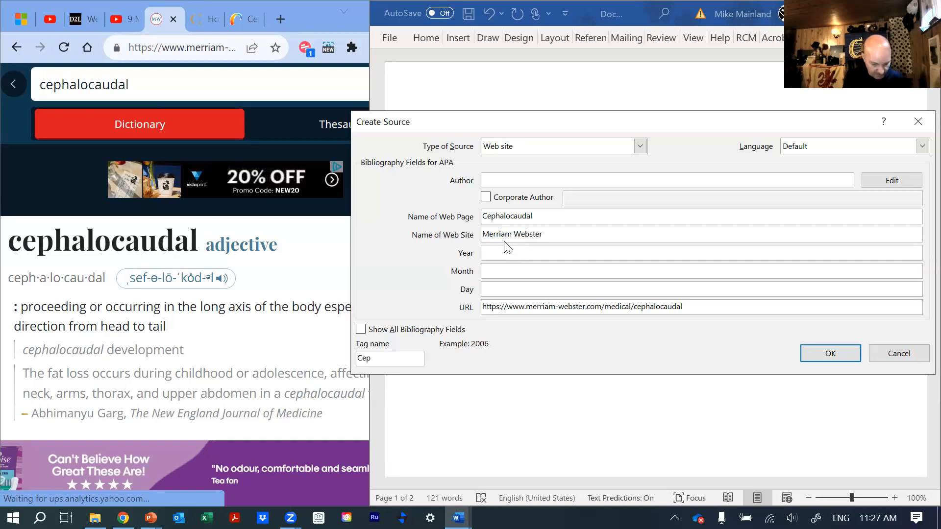
pyautogui.write('2023')
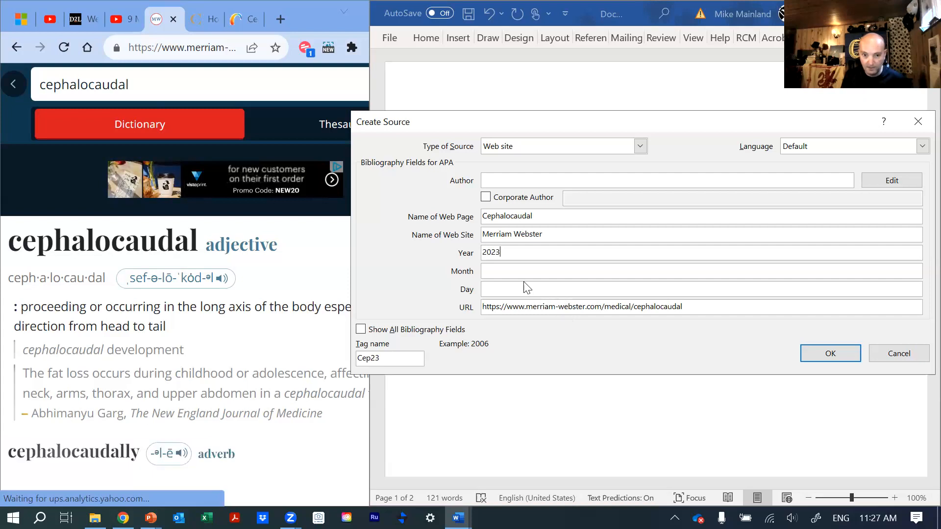
pyautogui.click(512, 270)
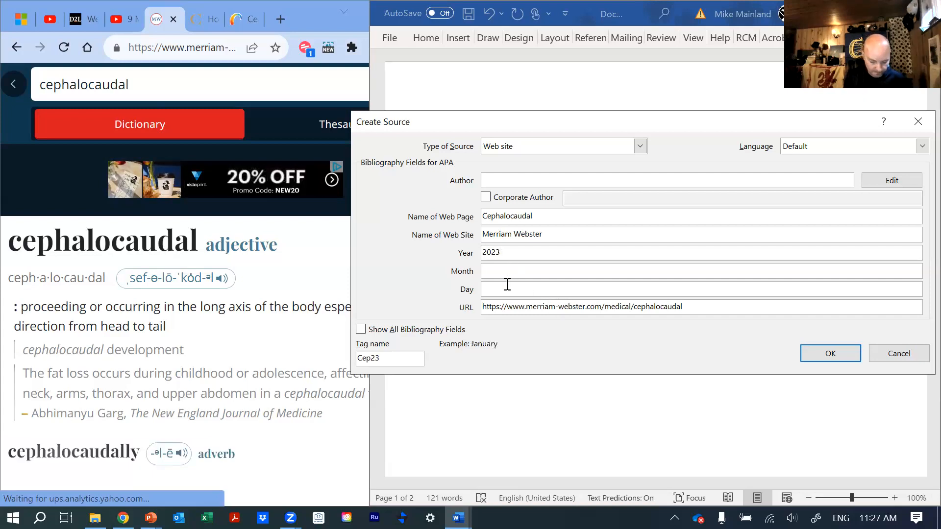
pyautogui.write('October')
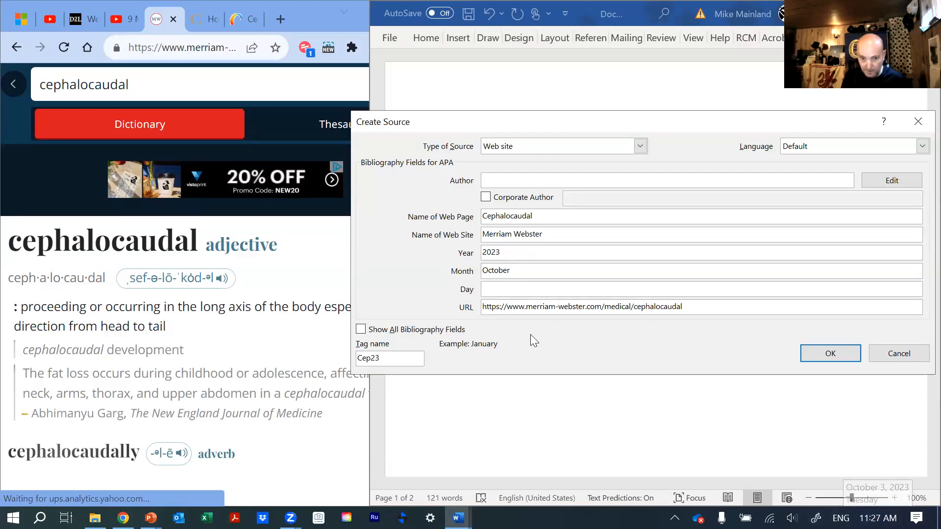
pyautogui.click(499, 290)
pyautogui.write('9')
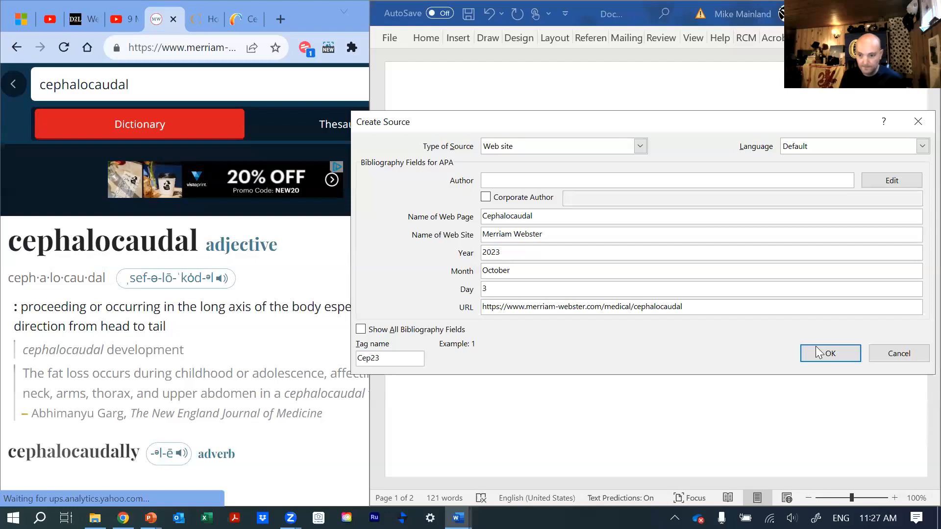
pyautogui.click(829, 353)
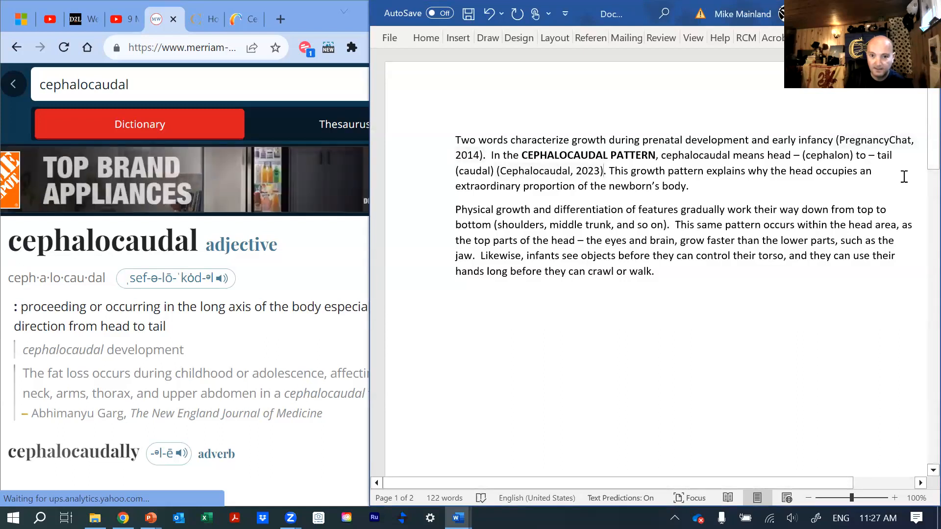
# Update the References bibliography on the second page to include the new Cephalocaudal source.
pyautogui.scroll(-5, 573, 244)
pyautogui.scroll(-5, 564, 249)
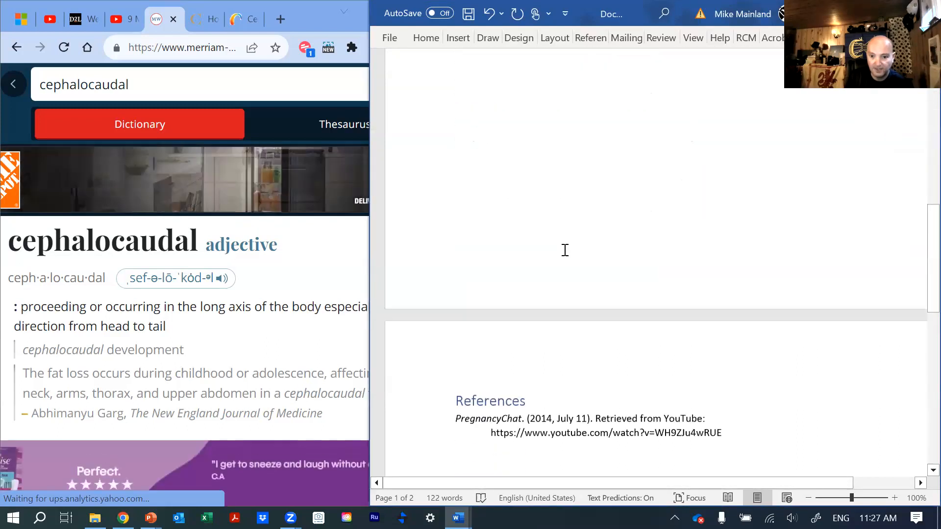
pyautogui.click(488, 188)
pyautogui.click(487, 188)
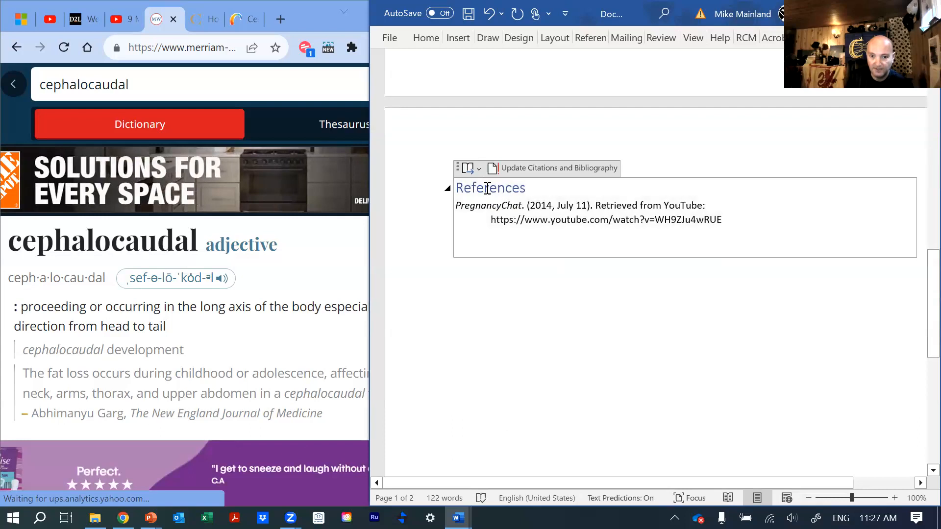
pyautogui.click(510, 168)
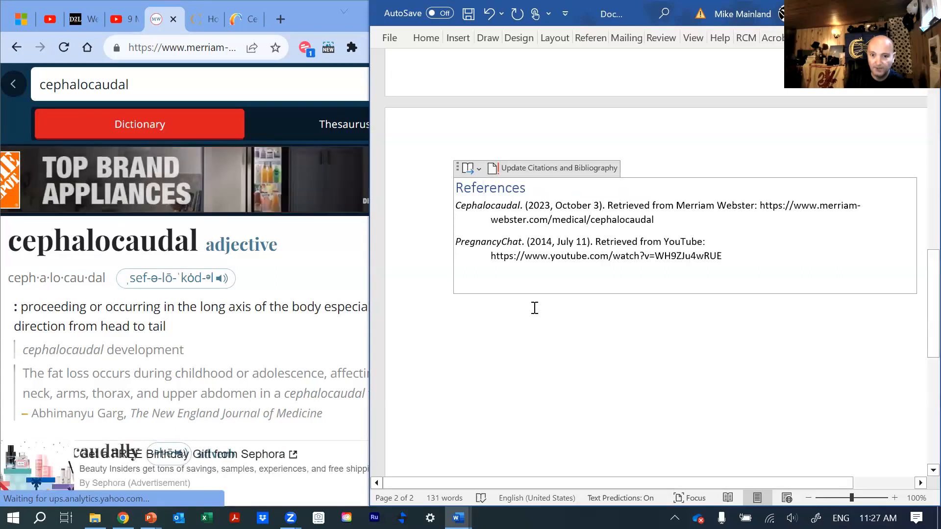
# Switch to the library search in Chrome and return from the open article to the results list for CEPHALOCAUDAL.
pyautogui.scroll(8, 527, 269)
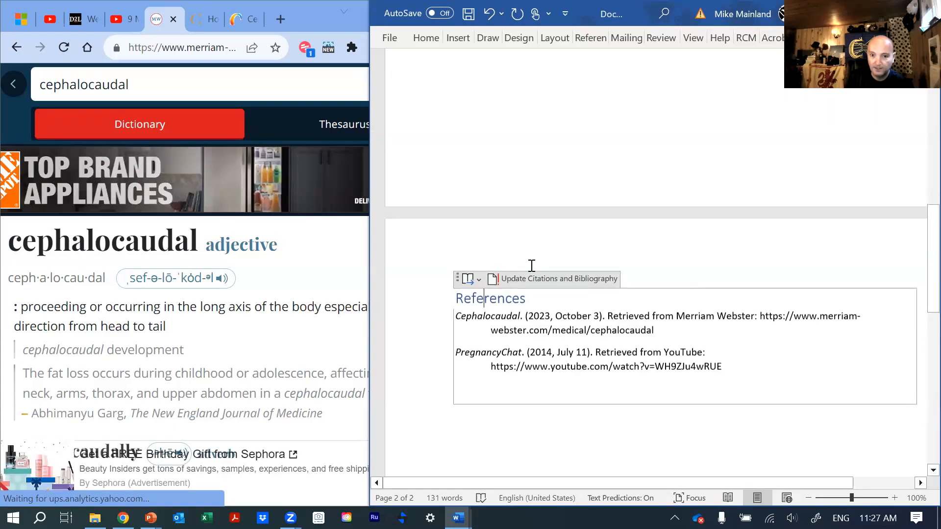
pyautogui.scroll(3, 522, 277)
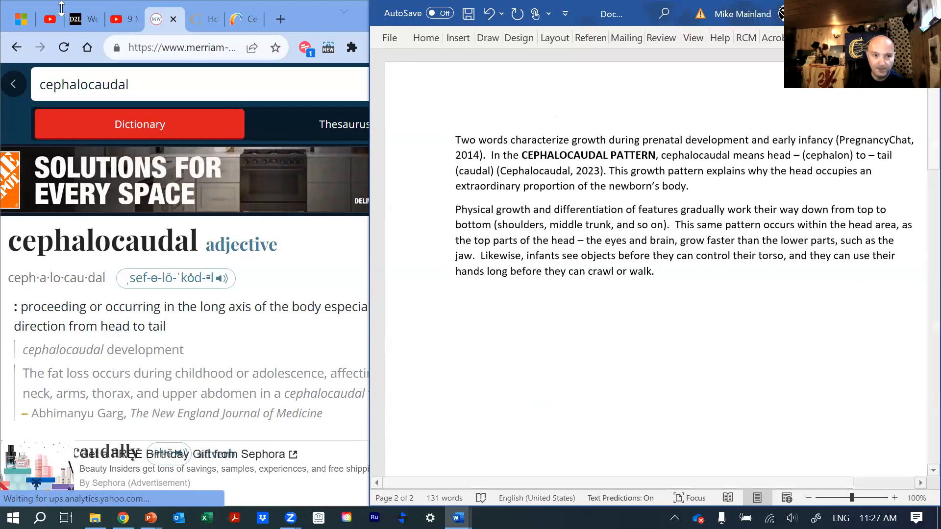
pyautogui.click(204, 18)
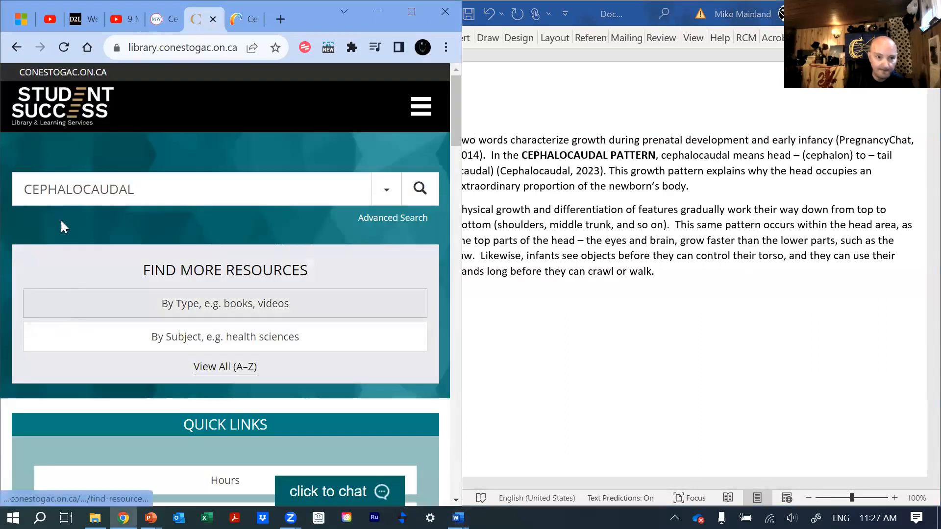
pyautogui.click(247, 19)
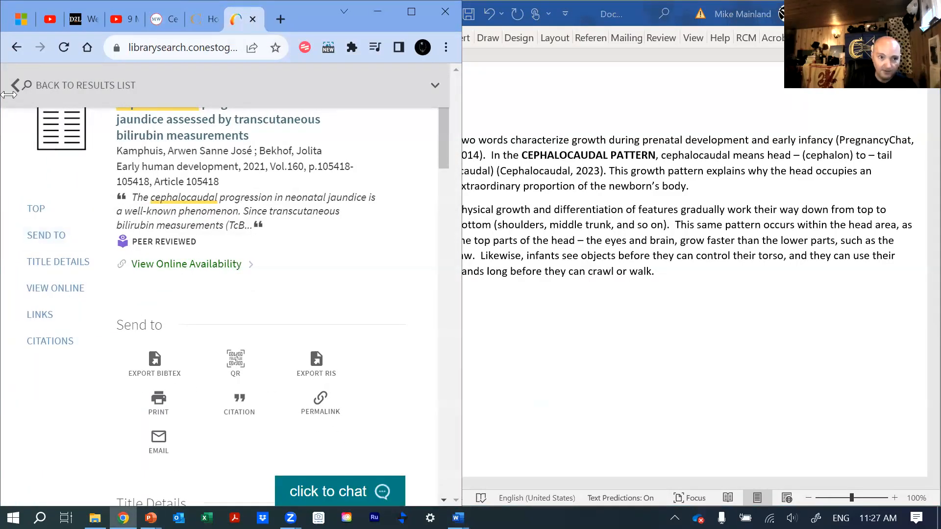
pyautogui.click(8, 78)
pyautogui.scroll(5, 88, 205)
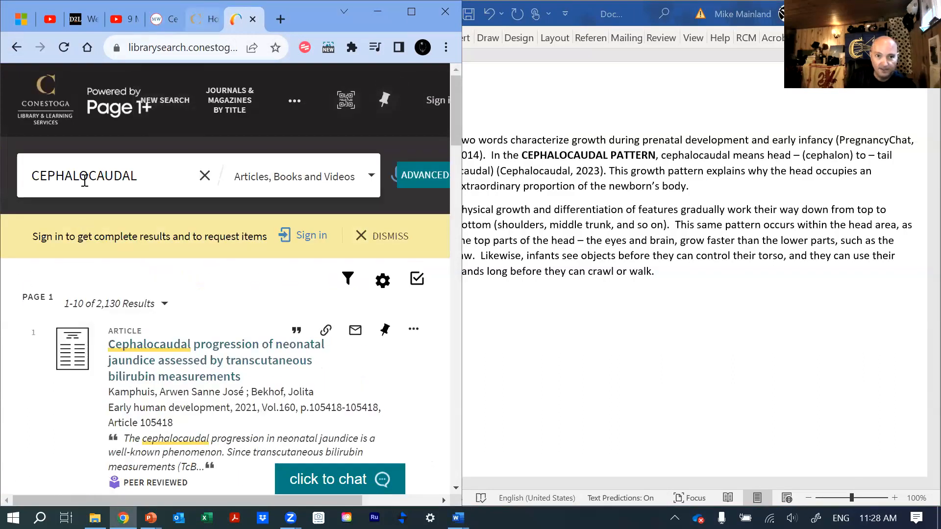
# Look through the library results and open the article "Cephalocaudal progression of neonatal jaundice assessed by transcutaneous bilirubin measurements".
pyautogui.click(205, 19)
pyautogui.click(236, 18)
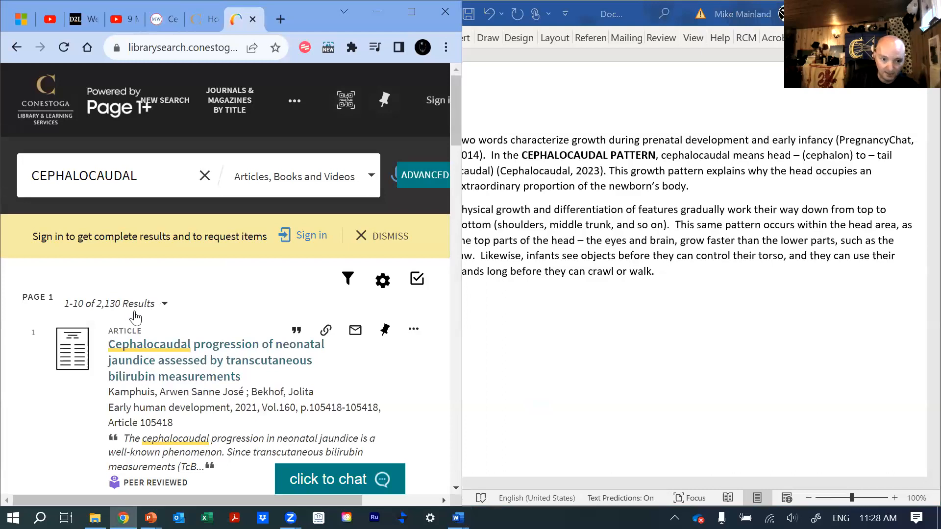
pyautogui.scroll(-2, 123, 335)
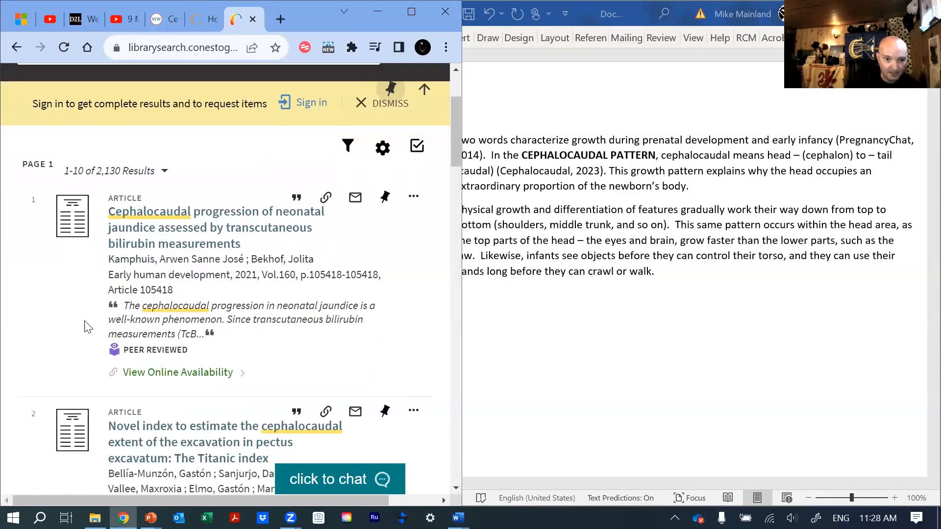
pyautogui.scroll(-5, 86, 327)
pyautogui.scroll(6, 79, 346)
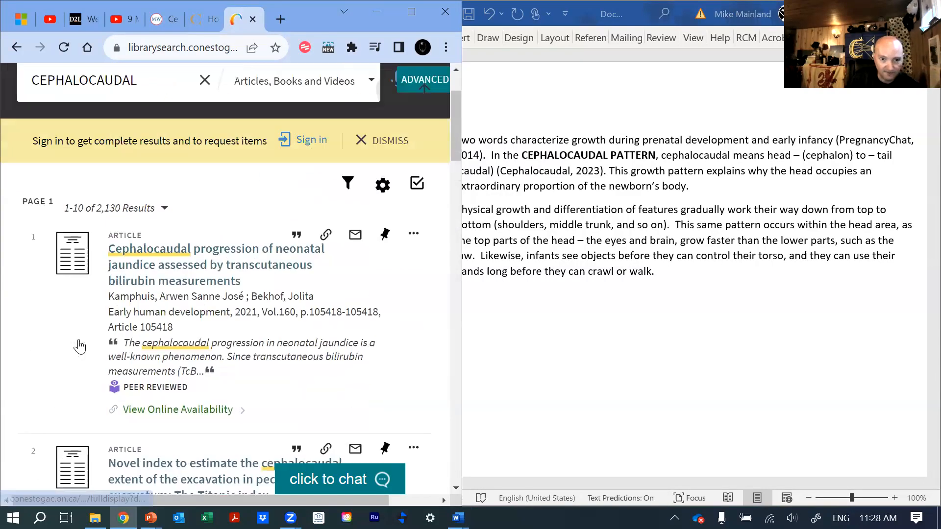
pyautogui.scroll(2, 79, 346)
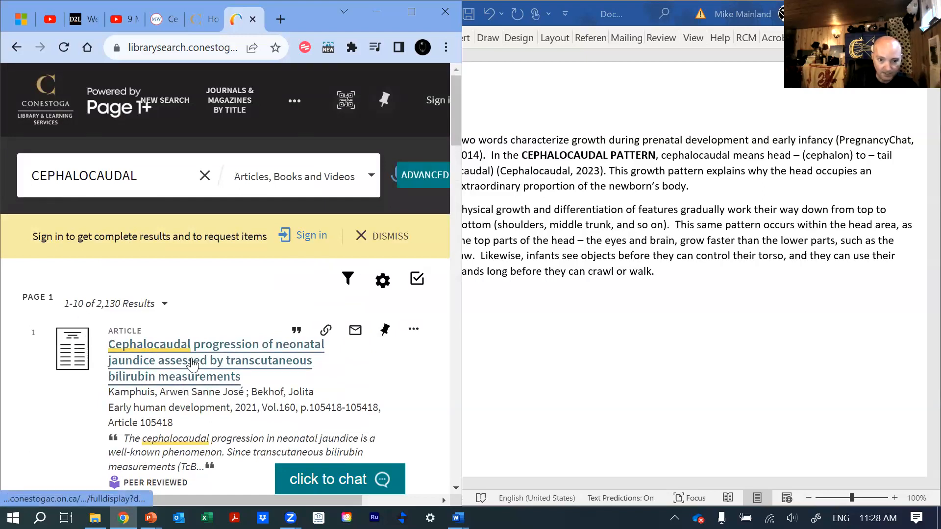
pyautogui.click(192, 365)
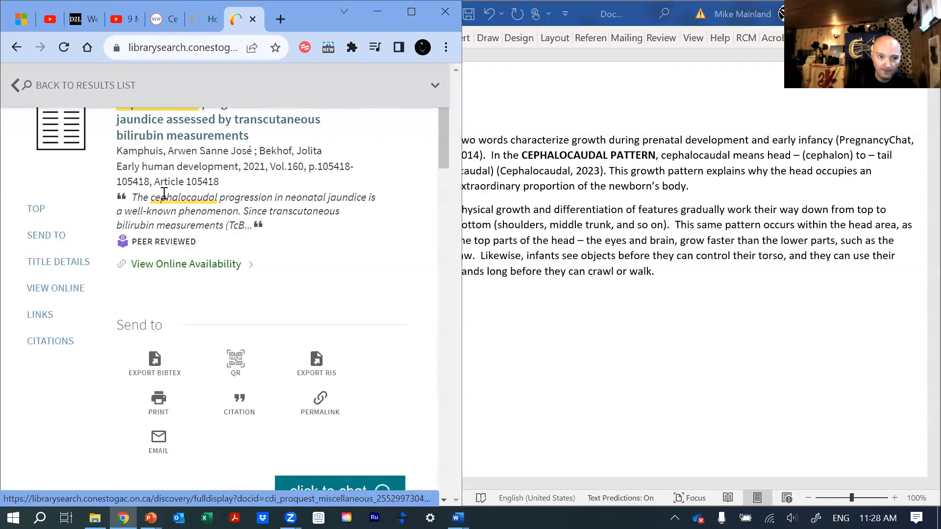
pyautogui.click(496, 188)
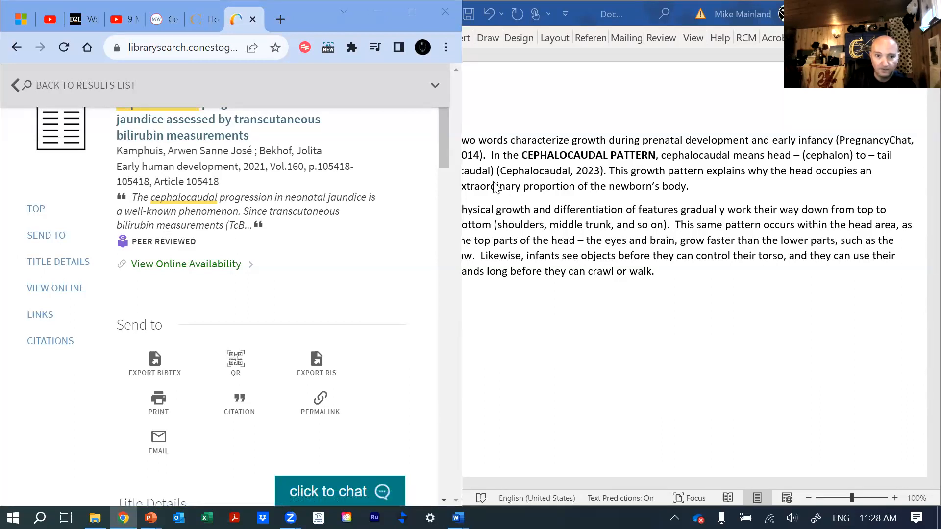
pyautogui.click(439, 126)
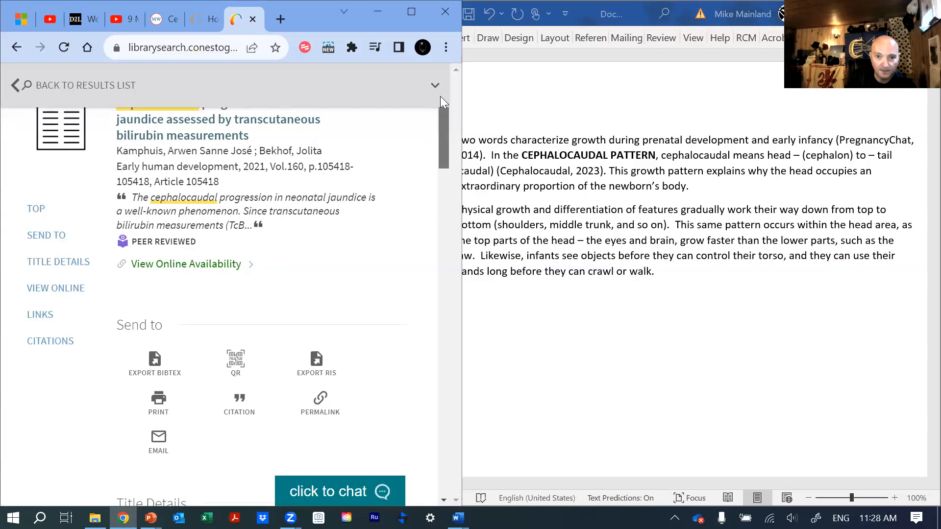
pyautogui.scroll(-4, 349, 206)
pyautogui.scroll(4, 343, 198)
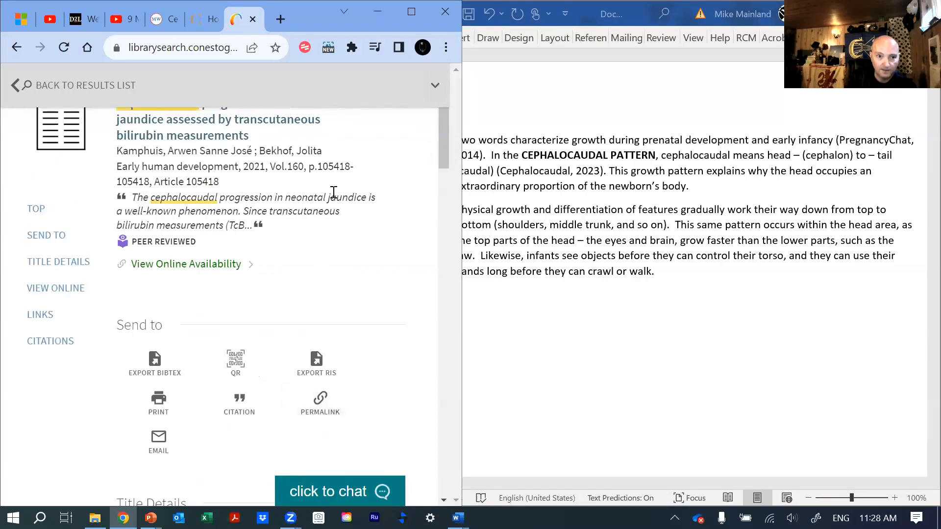
# Arrange Chrome and Word side by side, with the article page taking about two thirds of the screen's width.
pyautogui.click(418, 11)
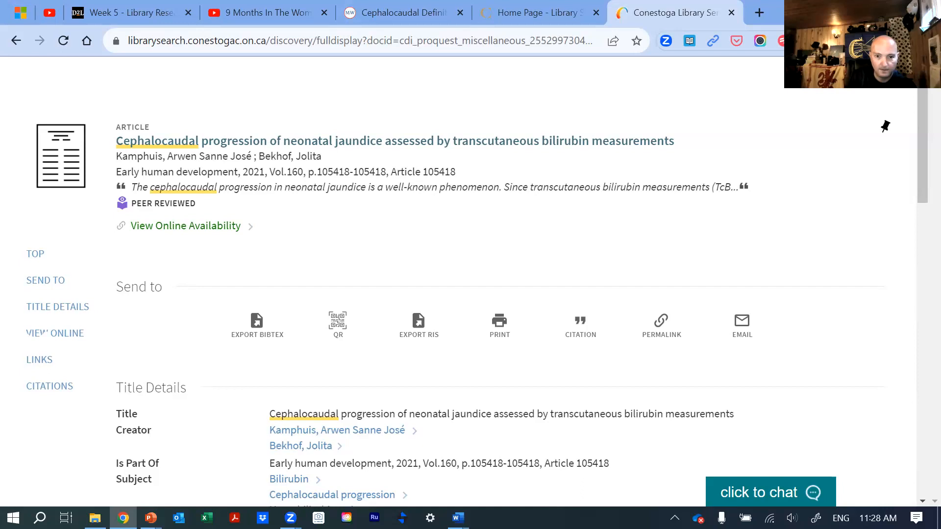
pyautogui.press('super+Left')
pyautogui.click(575, 101)
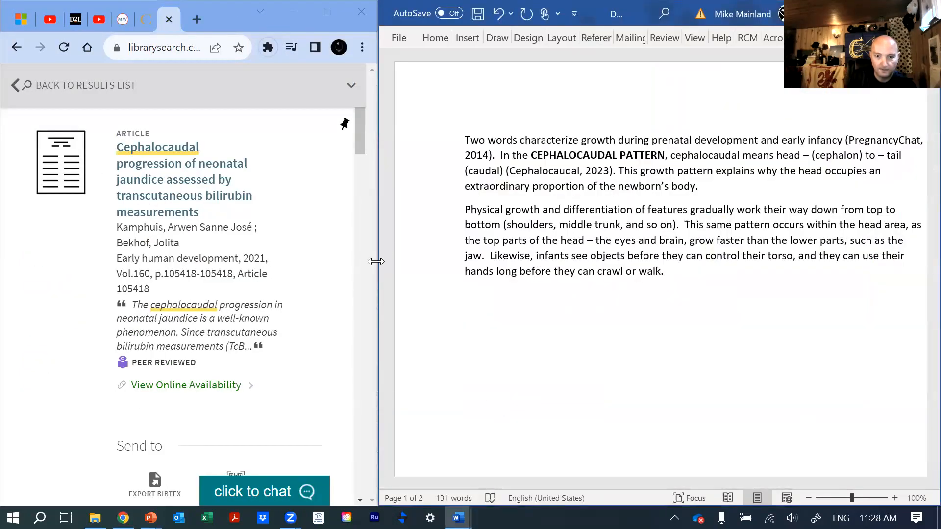
pyautogui.moveTo(377, 261); pyautogui.dragTo(602, 255)
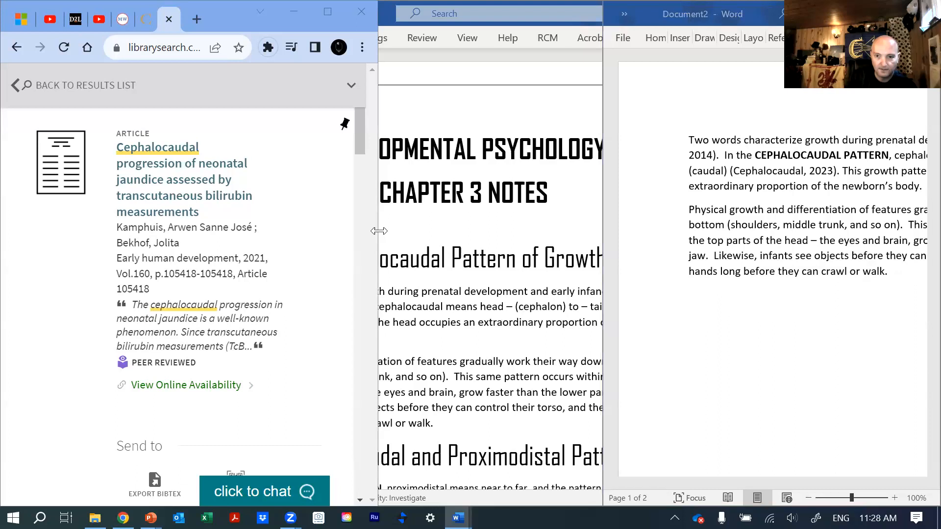
pyautogui.moveTo(378, 231); pyautogui.dragTo(605, 229)
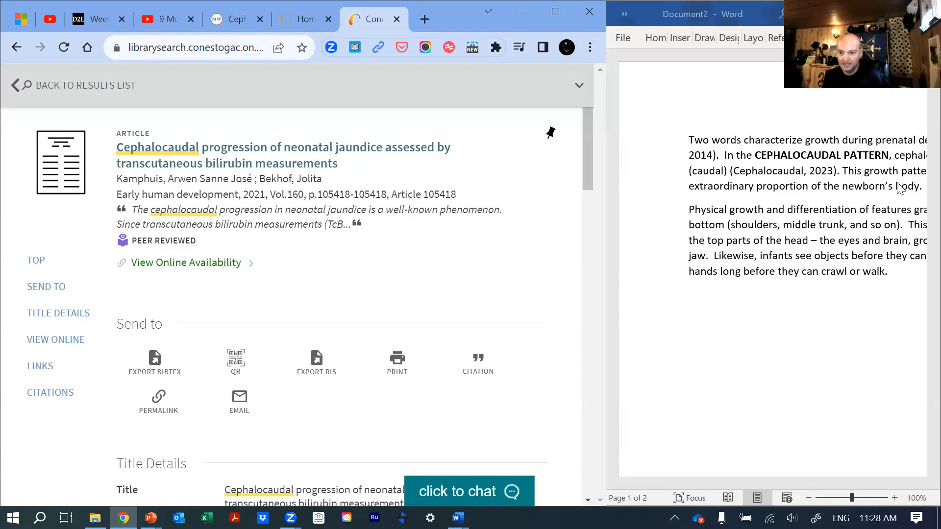
# Insert the existing PregnancyChat (2014) citation in Word after "jaw" in the second paragraph.
pyautogui.click(707, 255)
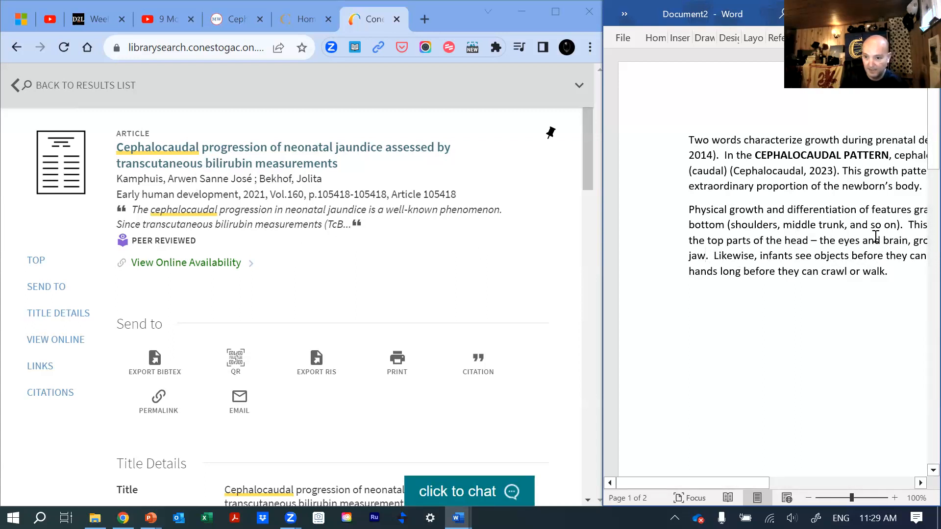
pyautogui.click(776, 37)
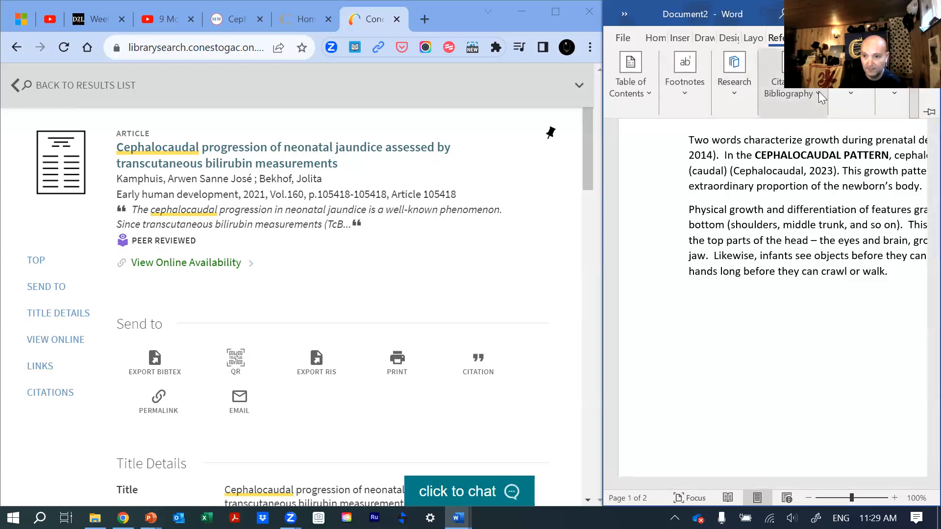
pyautogui.click(819, 91)
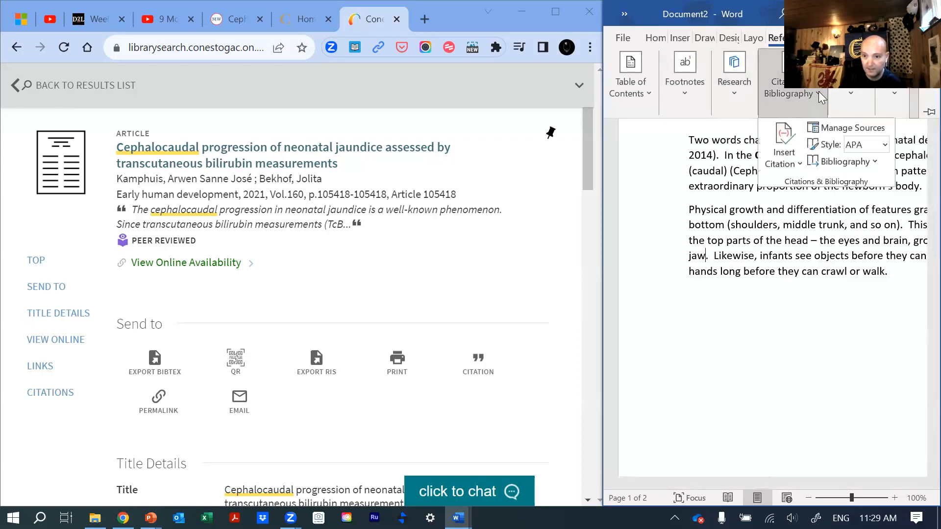
pyautogui.click(786, 145)
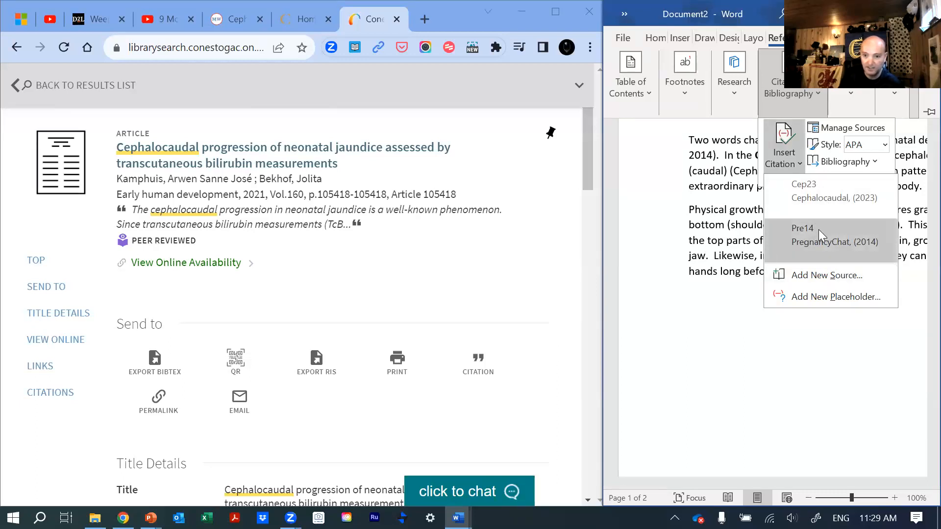
pyautogui.click(797, 244)
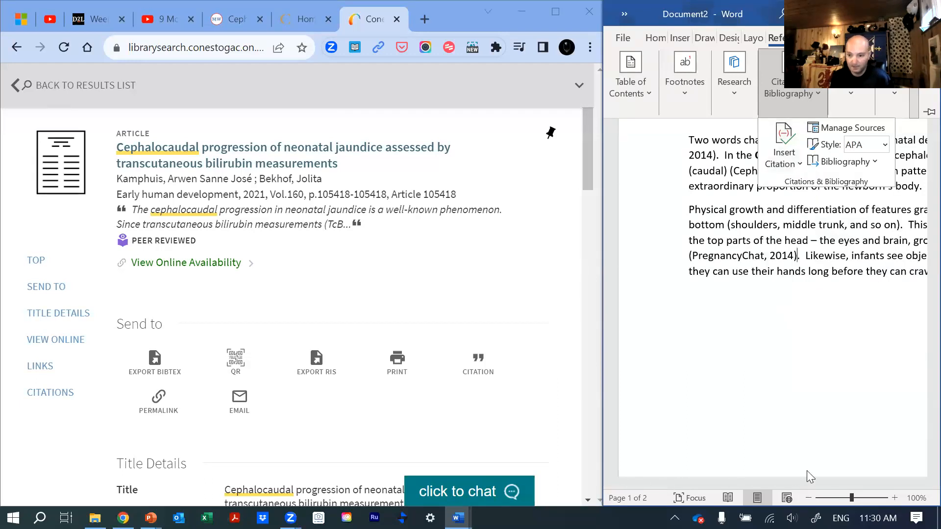
# Start a new citation source after "(shoulders, middle trunk, and so on)" and set its type to Journal Article.
pyautogui.click(904, 232)
pyautogui.click(906, 231)
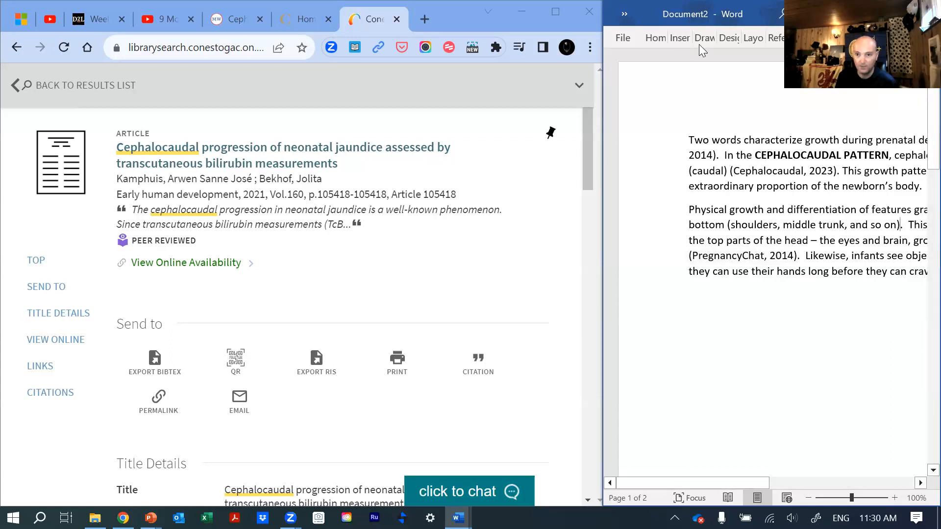
pyautogui.click(679, 38)
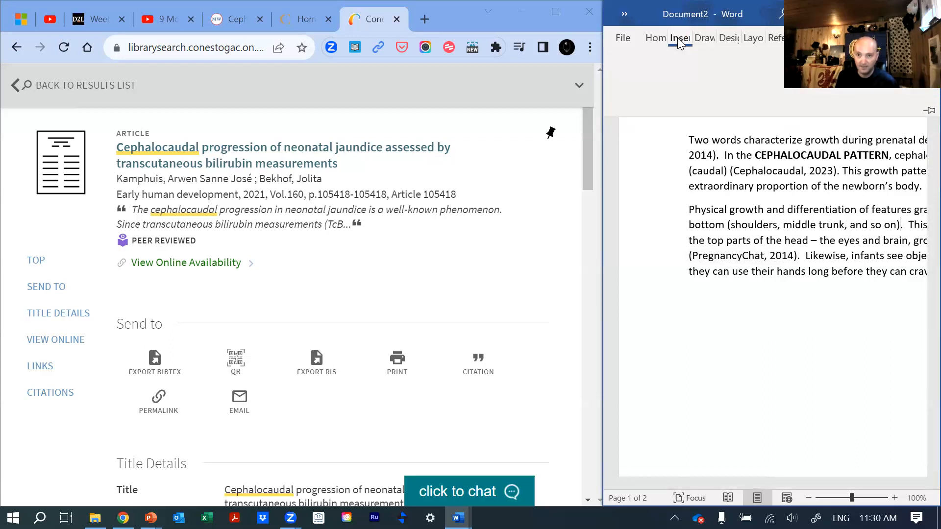
pyautogui.click(776, 38)
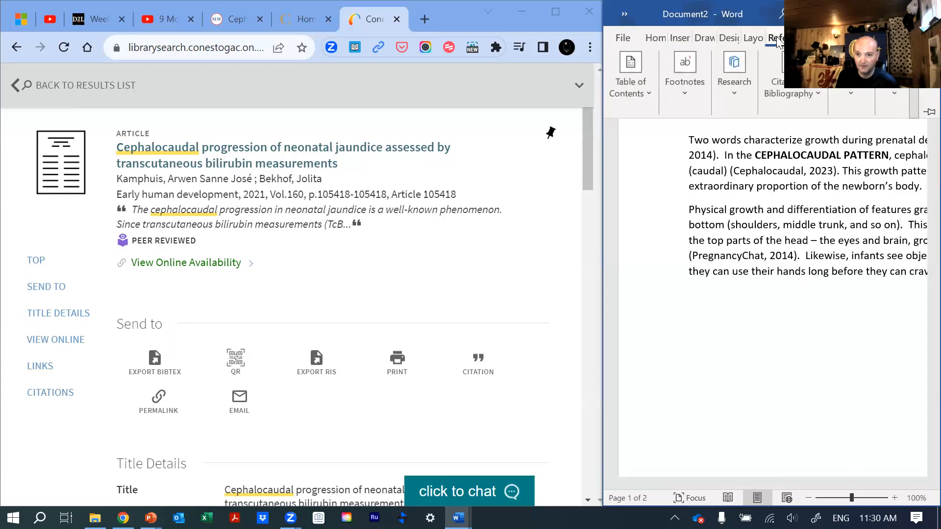
pyautogui.click(796, 91)
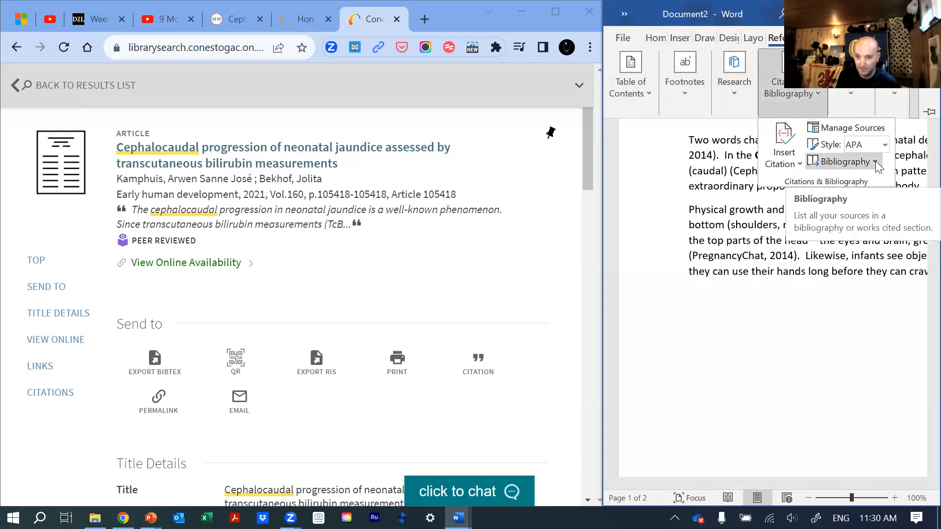
pyautogui.click(781, 139)
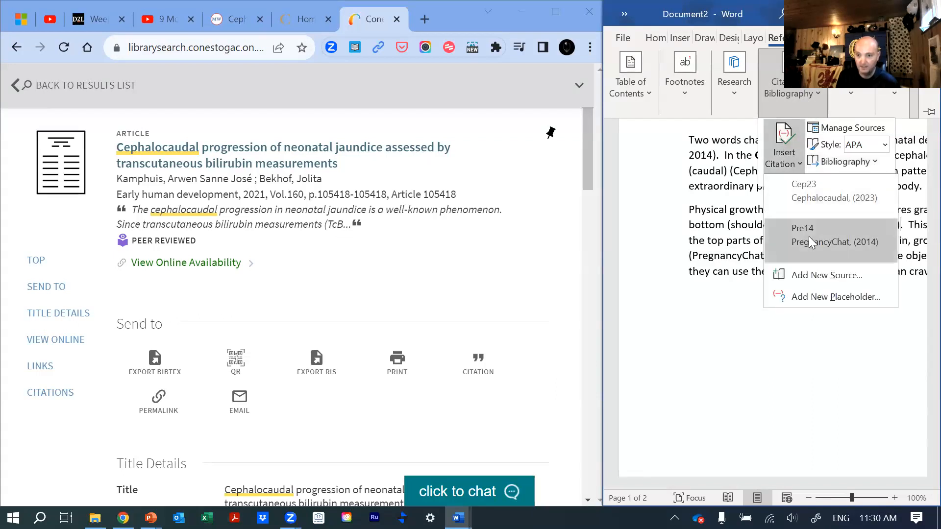
pyautogui.click(819, 275)
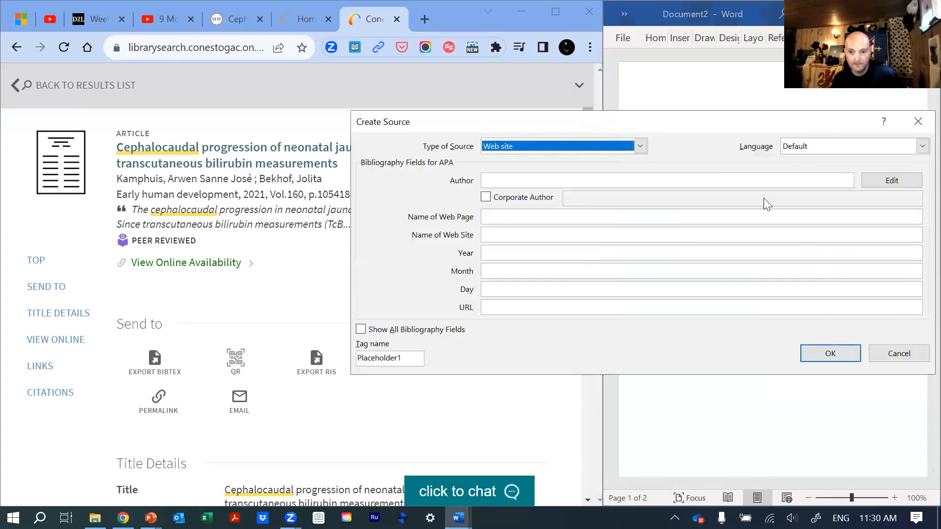
pyautogui.click(640, 145)
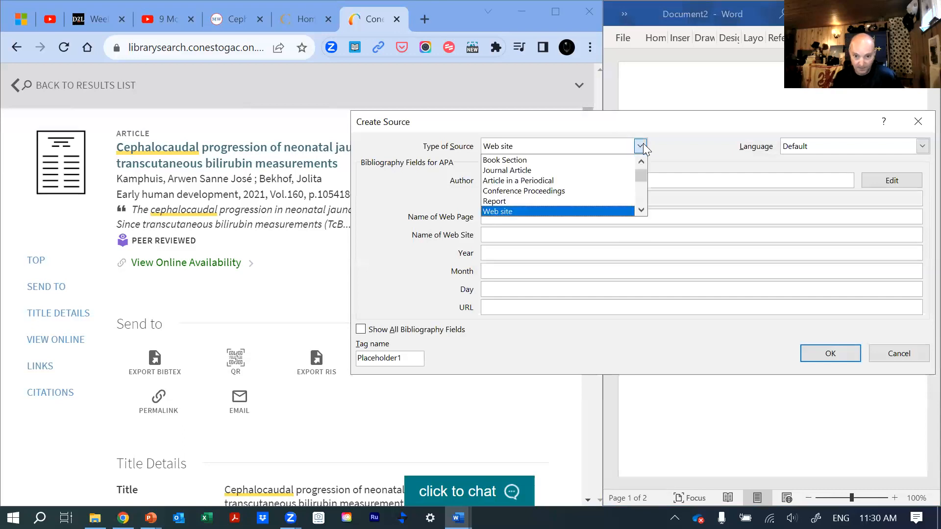
pyautogui.click(606, 170)
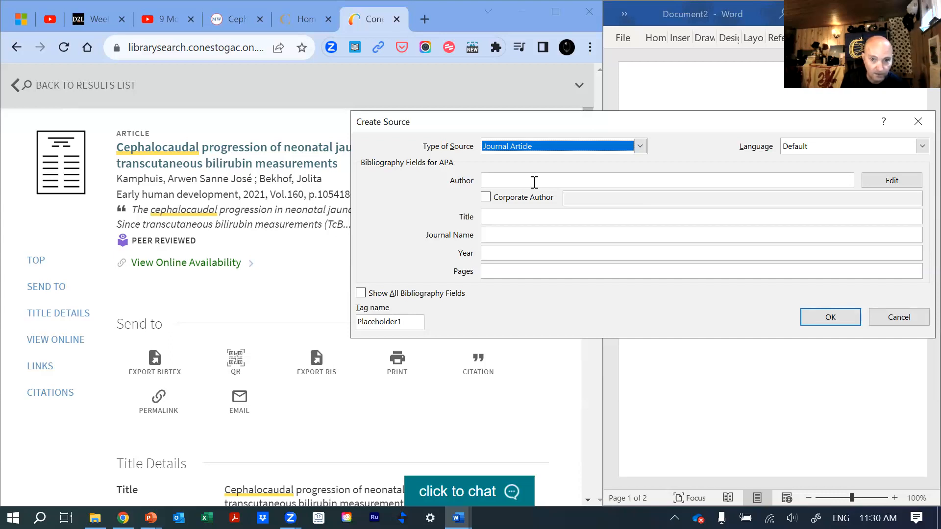
# Add the article's first author to the source's author list, entering the last, first and middle names shown on the library page.
pyautogui.click(899, 180)
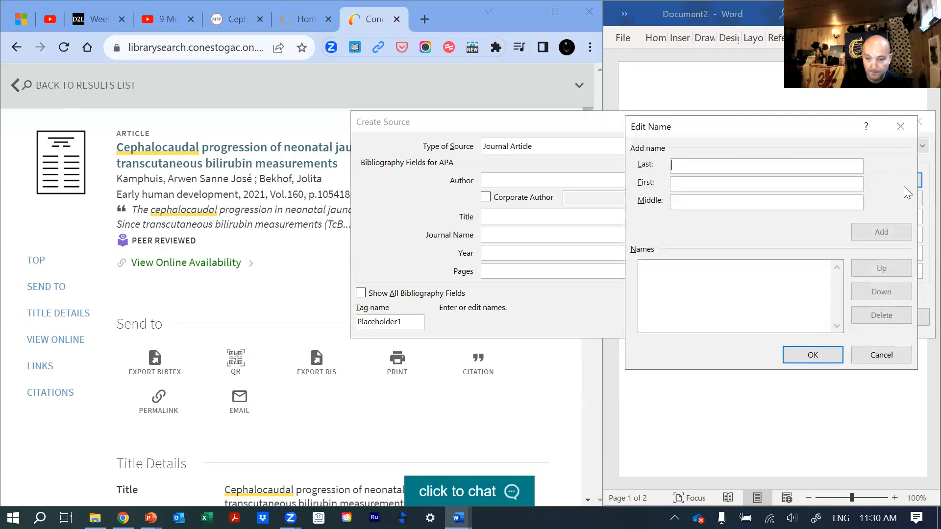
pyautogui.click(901, 127)
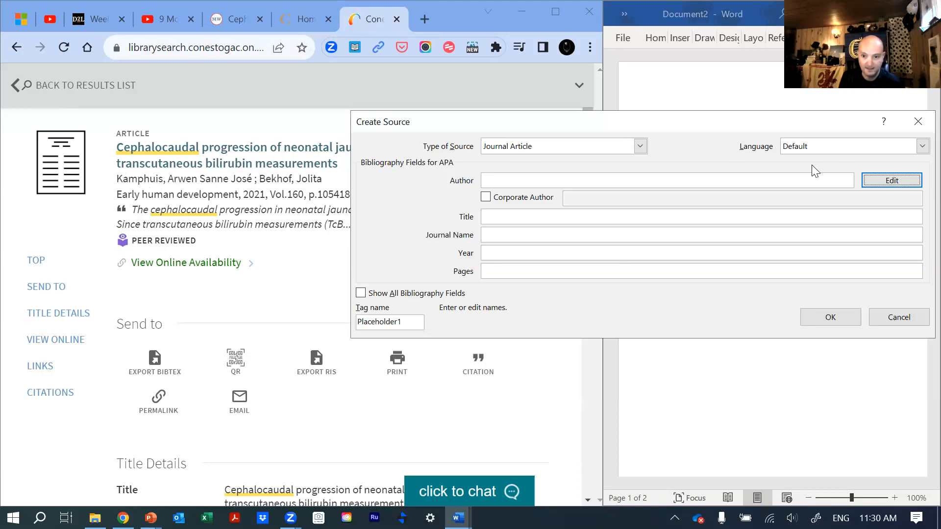
pyautogui.click(887, 180)
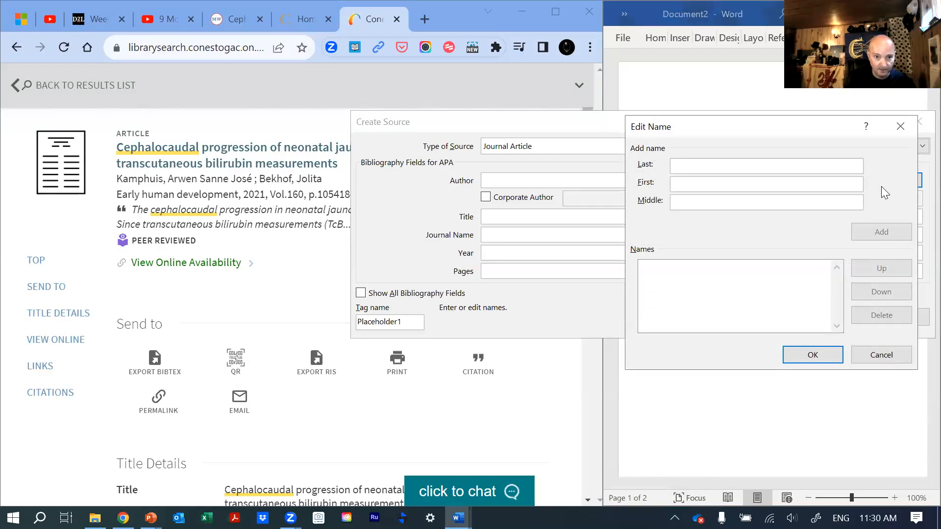
pyautogui.write('Ar')
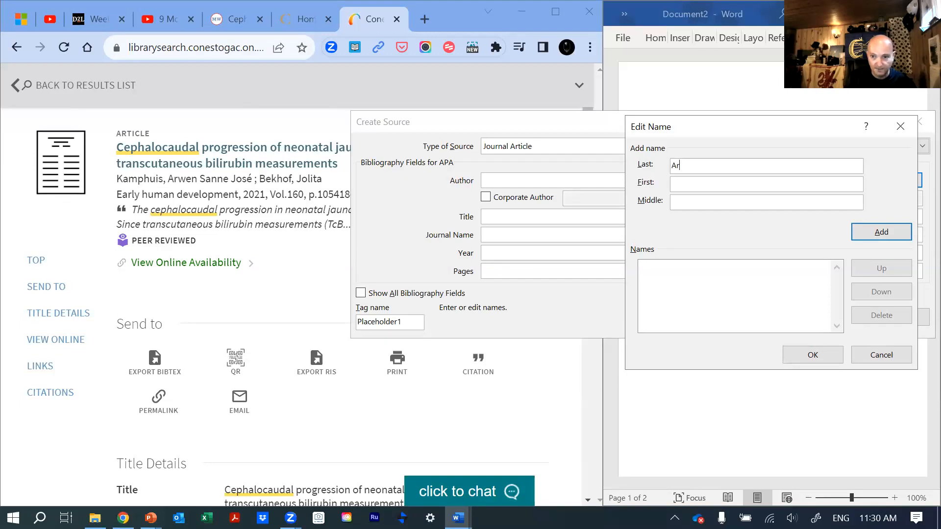
pyautogui.press('BackSpace')
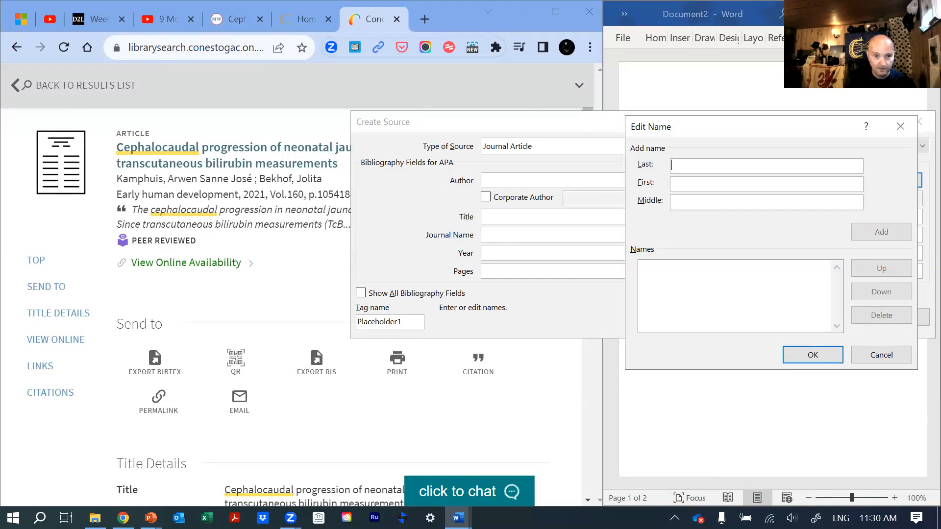
pyautogui.write('Kamphuis')
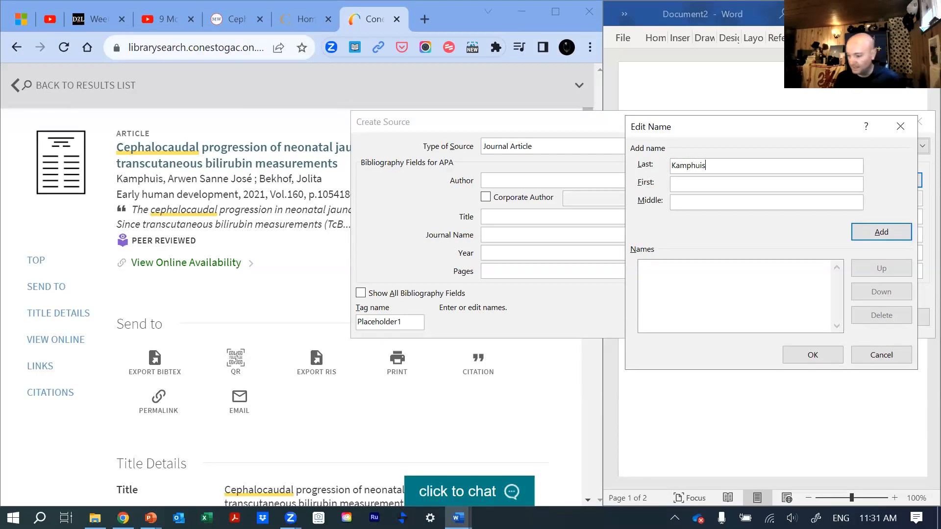
pyautogui.click(688, 184)
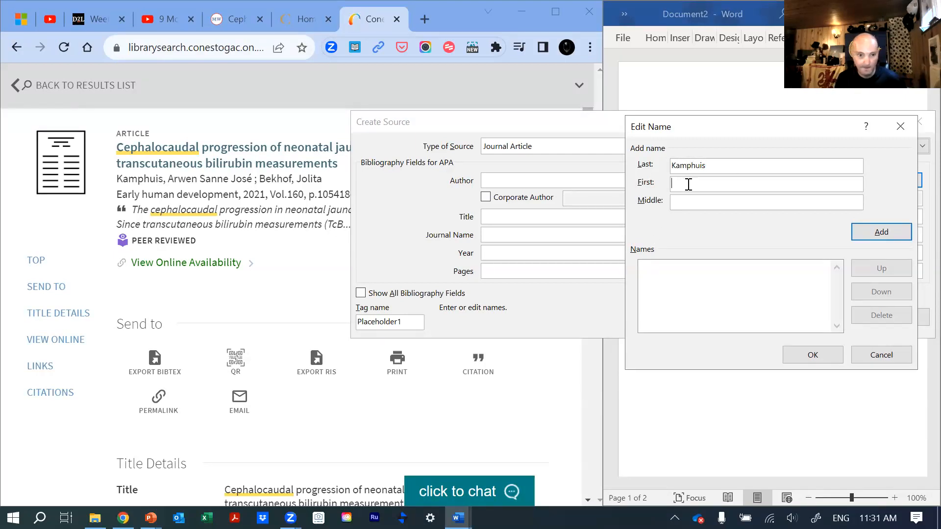
pyautogui.write('Arwen')
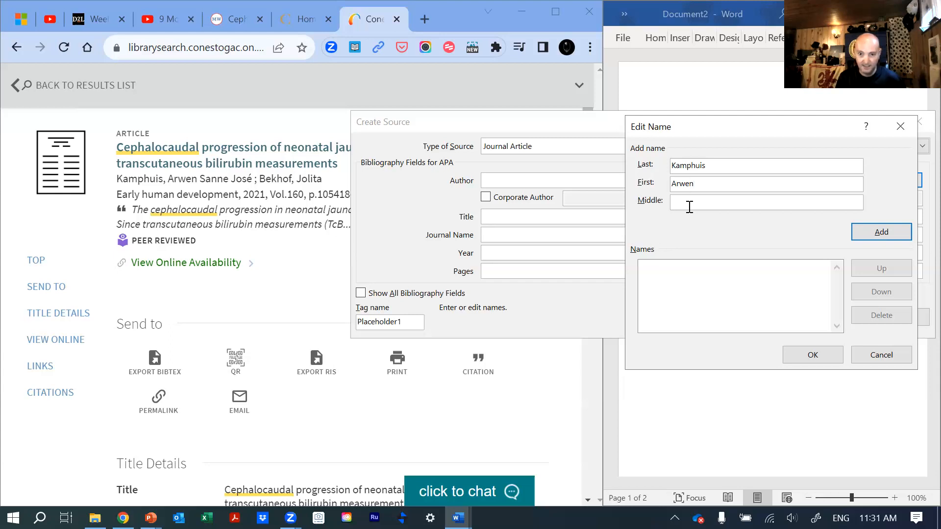
pyautogui.write('Sanne Jose')
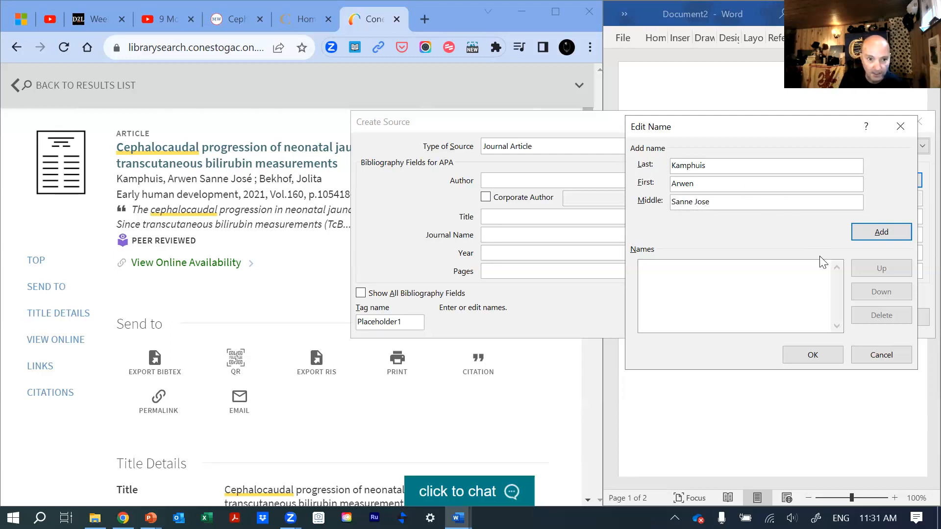
pyautogui.click(890, 231)
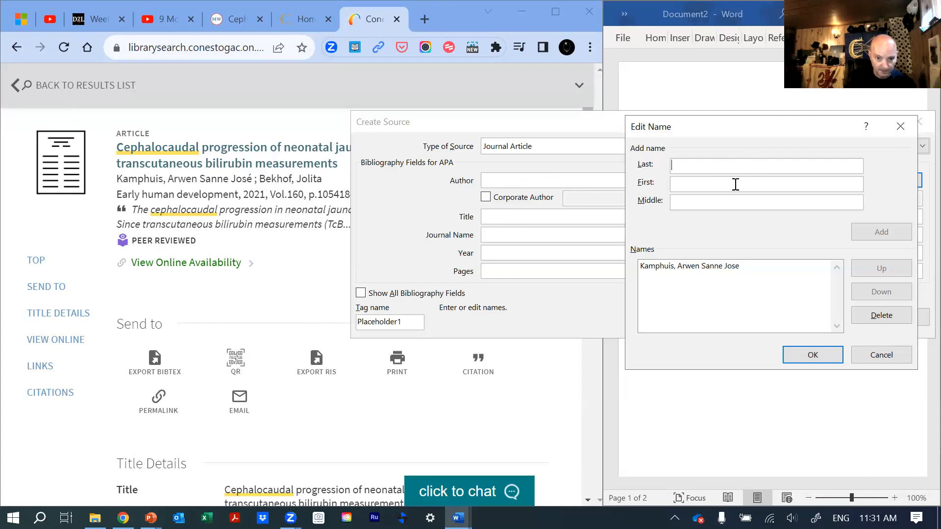
# Add the article's second author with last and first name, and confirm the author list.
pyautogui.write('B')
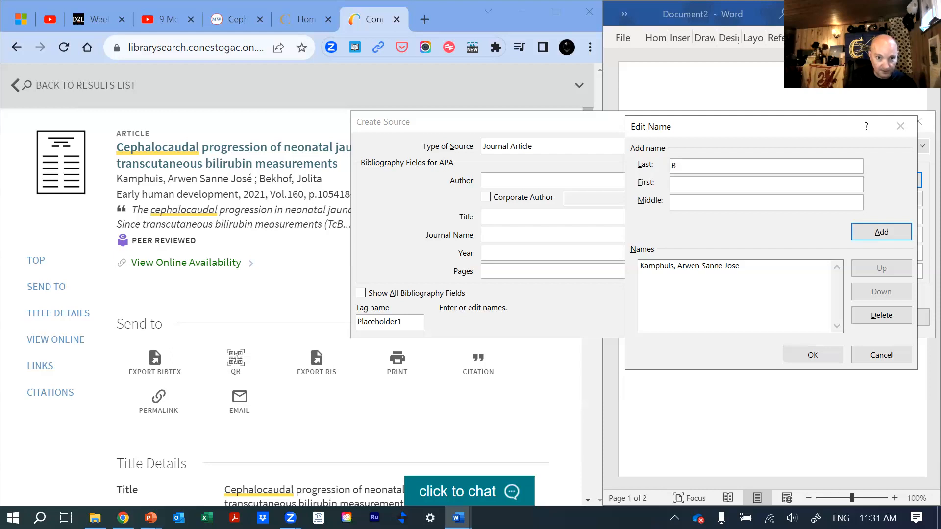
pyautogui.write('ekhof,')
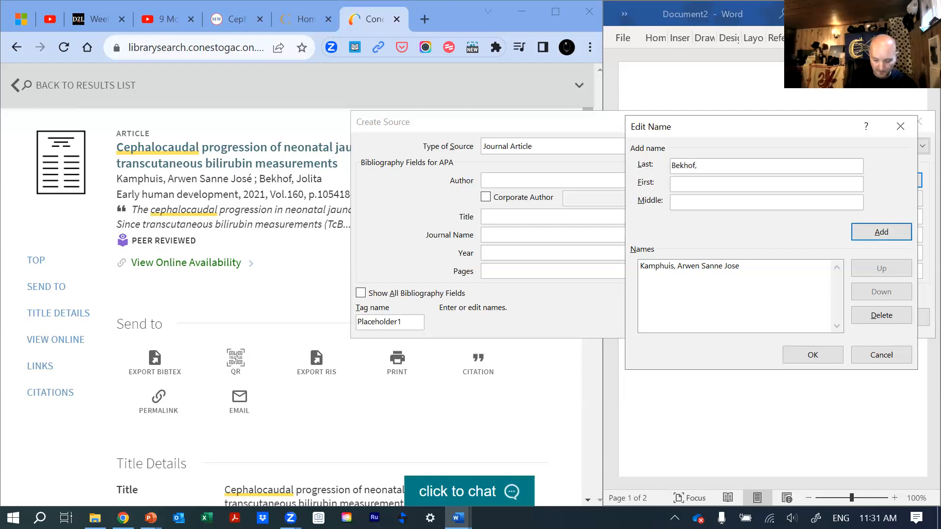
pyautogui.press('BackSpace')
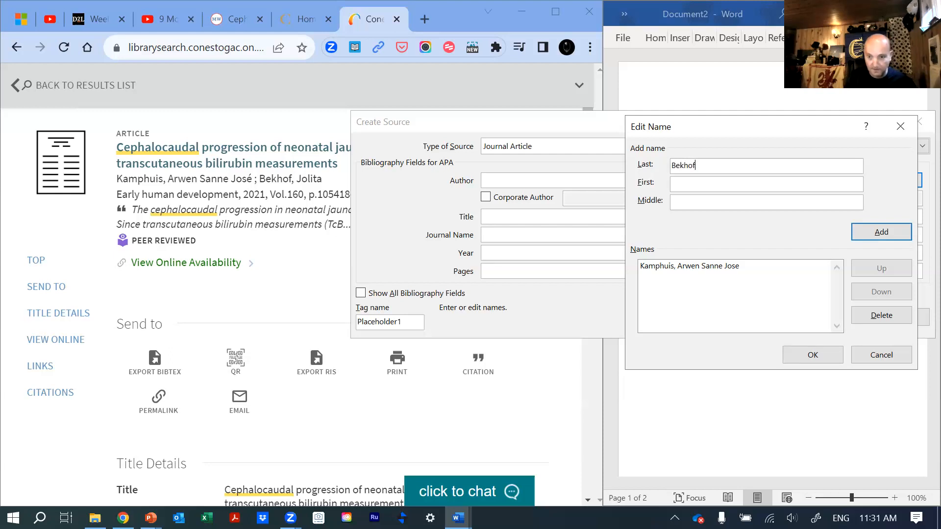
pyautogui.click(701, 185)
pyautogui.write('Jolita')
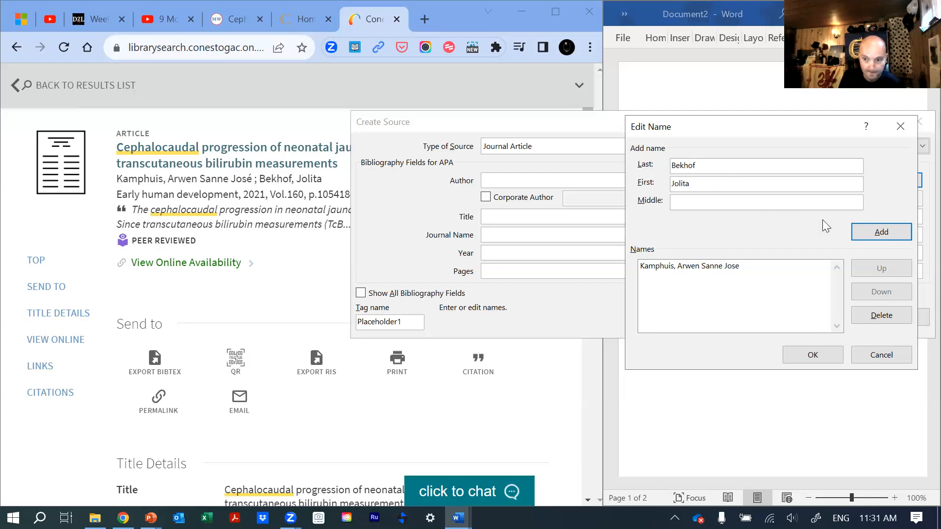
pyautogui.click(882, 230)
pyautogui.press('Return')
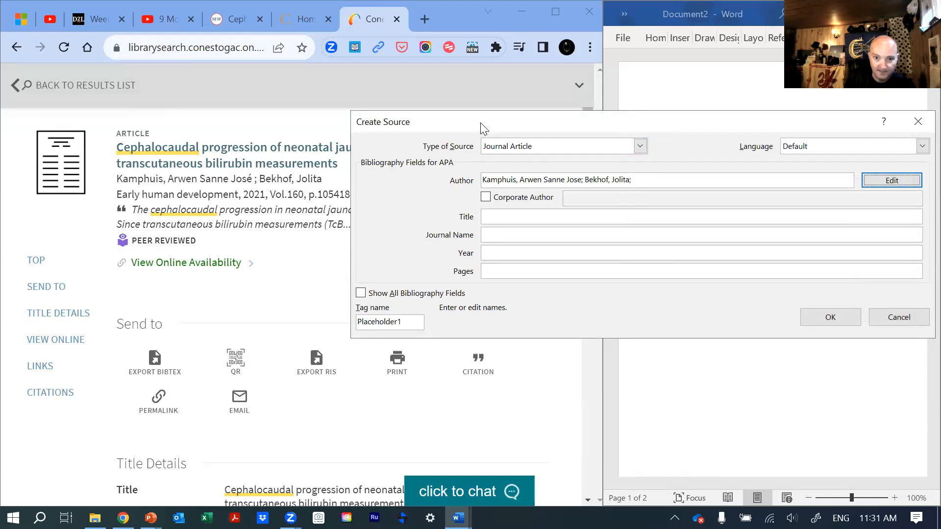
# Copy the title "Cephalocaudal progression of neonatal jaundice assessed by transcutaneous bilirubin measurements" from the library page into the source's Title.
pyautogui.moveTo(480, 124); pyautogui.dragTo(402, 202)
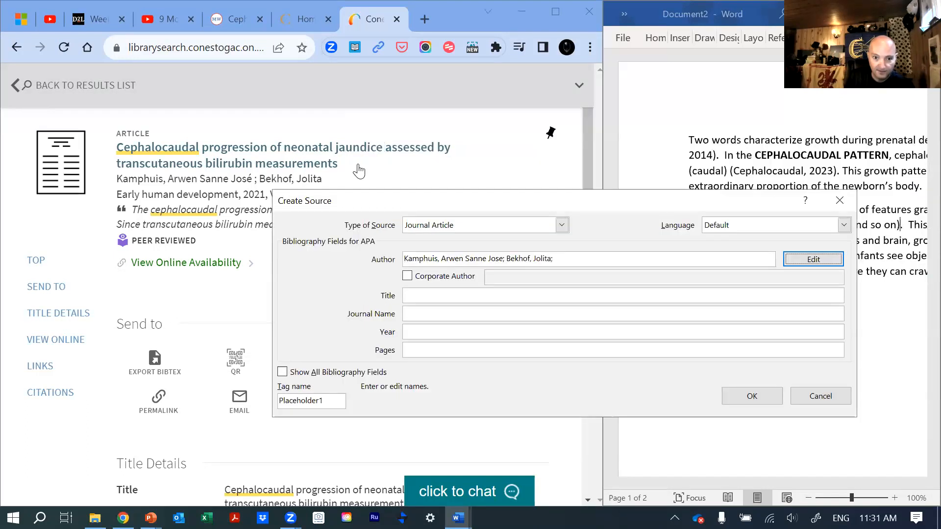
pyautogui.click(341, 170)
pyautogui.moveTo(342, 171); pyautogui.dragTo(138, 146)
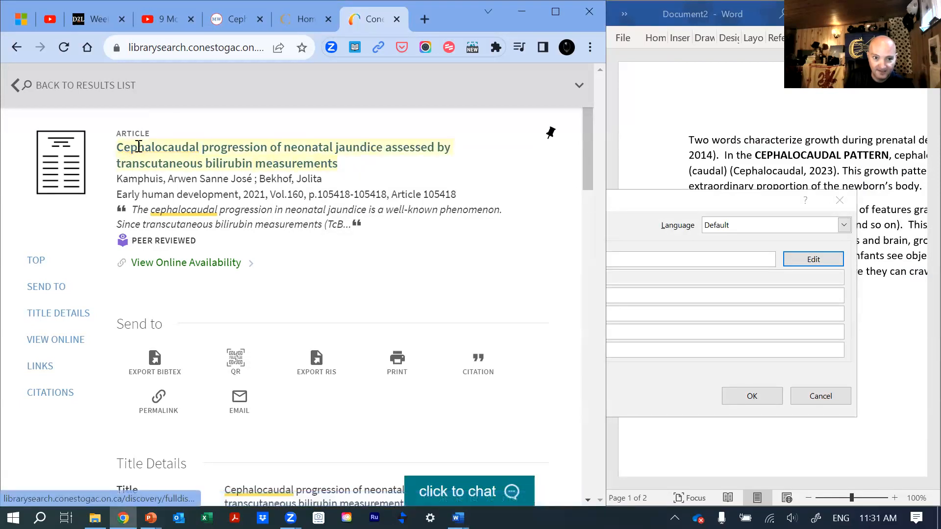
pyautogui.rightClick(138, 146)
pyautogui.click(167, 248)
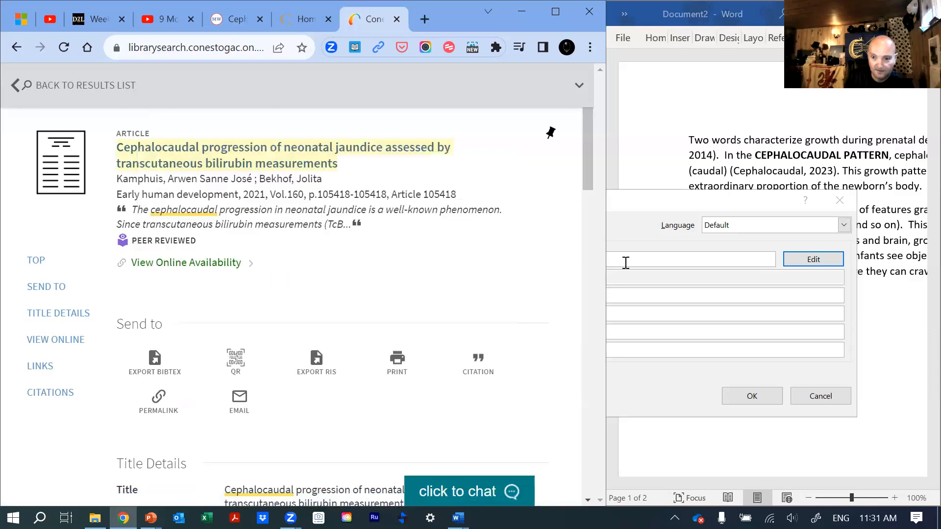
pyautogui.click(691, 275)
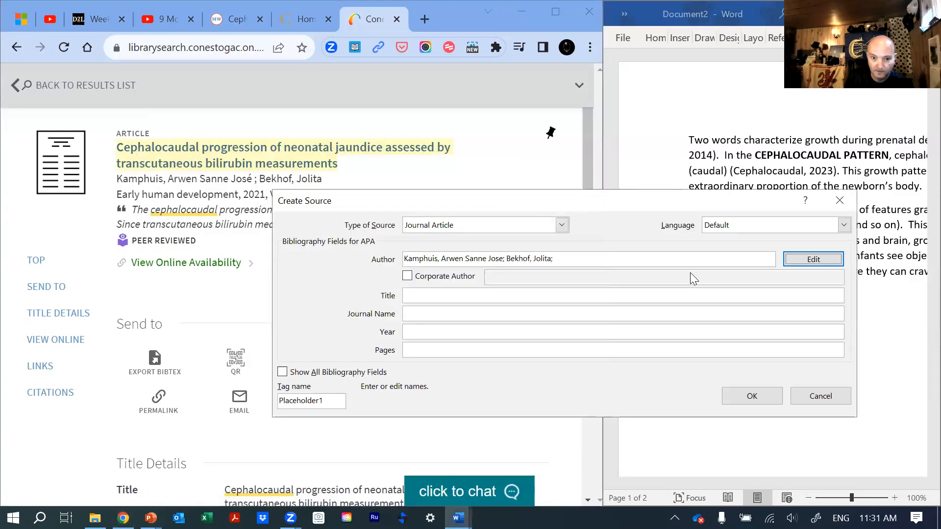
pyautogui.press('Tab')
pyautogui.press('Tab')
pyautogui.hotkey('ctrl', 'v')
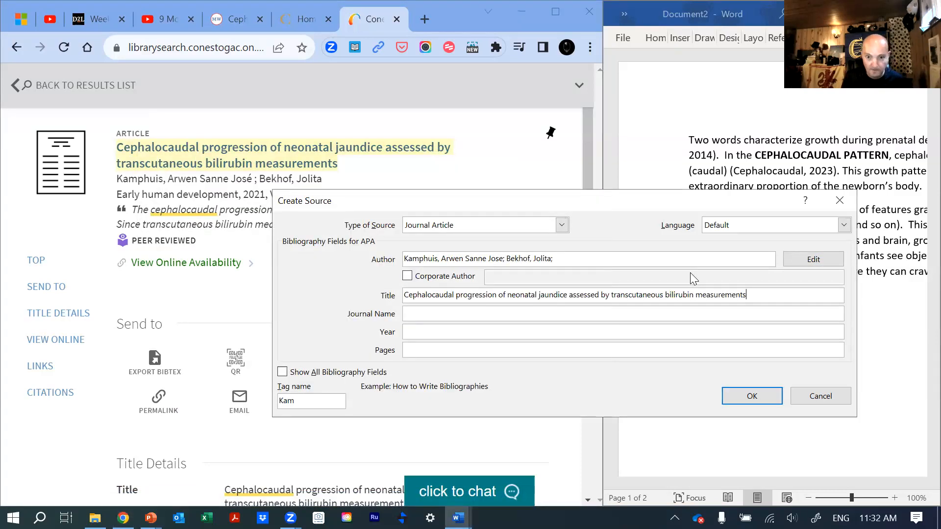
# Set the source's journal name to "Early Human Development" and its year to 2021.
pyautogui.press('Tab')
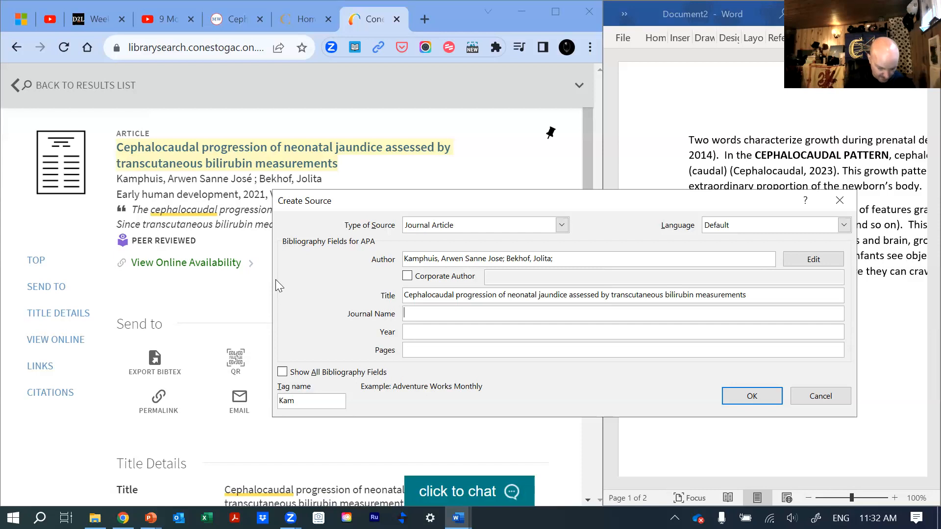
pyautogui.write('Early H')
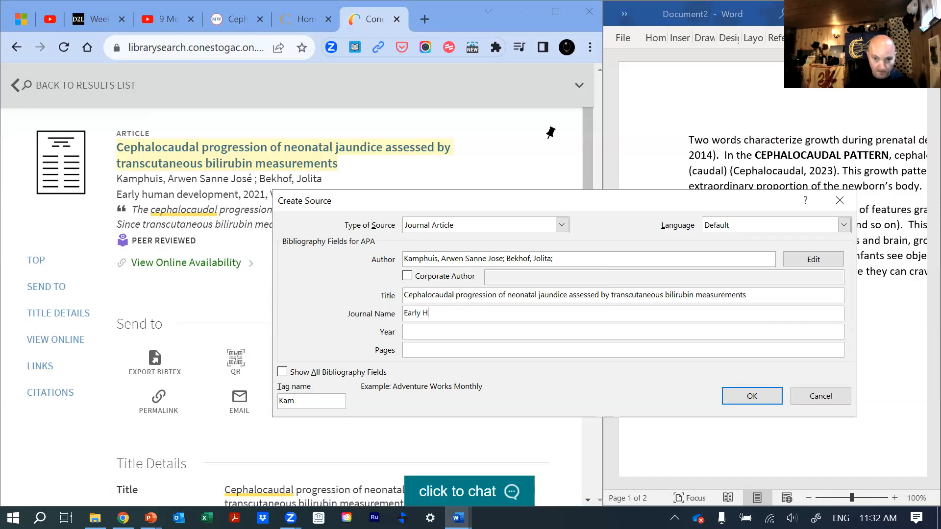
pyautogui.write('uman Development')
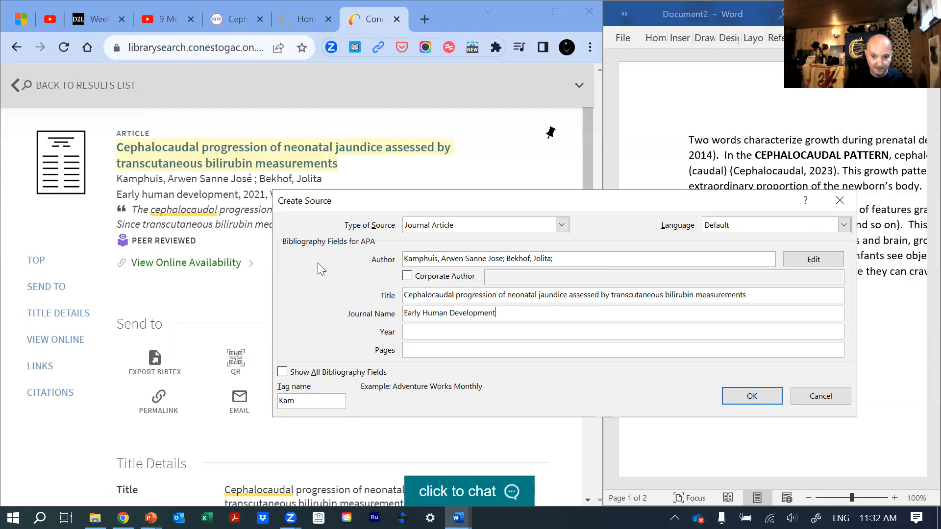
pyautogui.press('Tab')
pyautogui.write('2021')
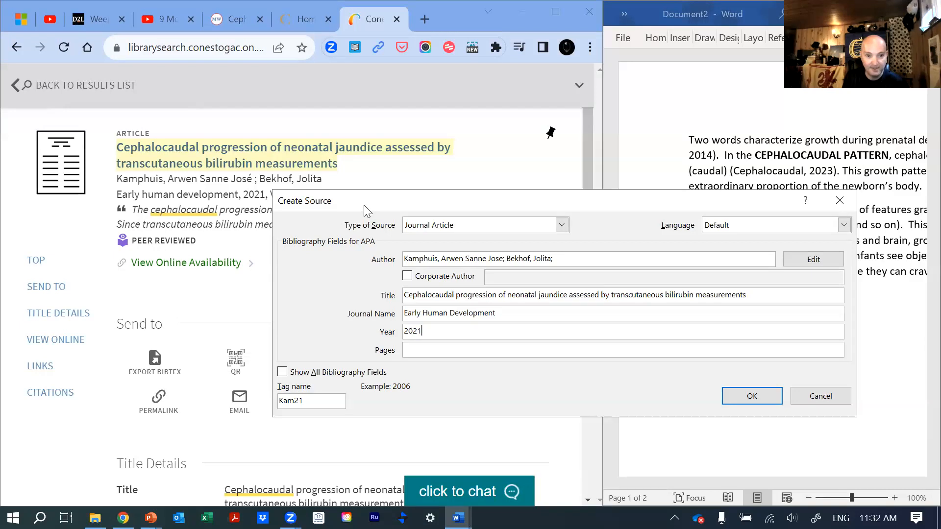
# Enter 105418 as the source's pages and confirm the new source to insert its citation.
pyautogui.moveTo(363, 205); pyautogui.dragTo(276, 217)
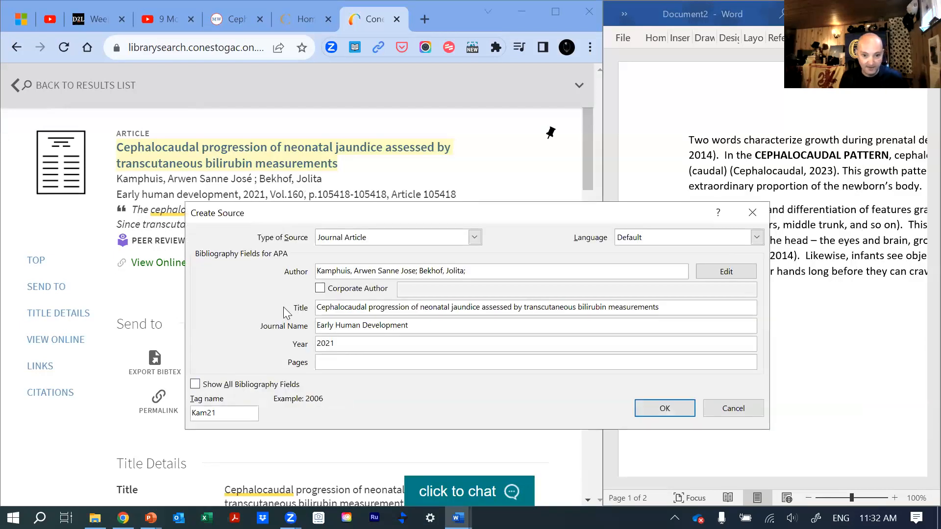
pyautogui.press('Tab')
pyautogui.write('105')
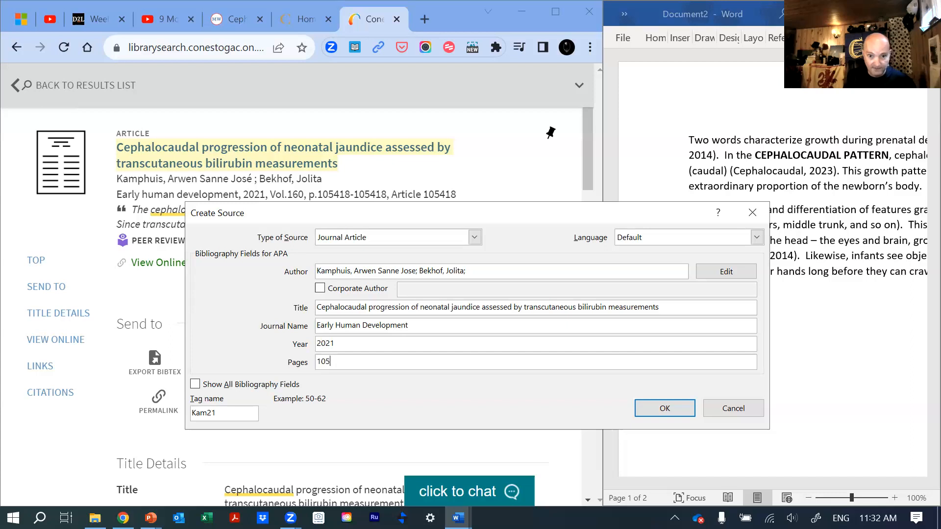
pyautogui.write('418')
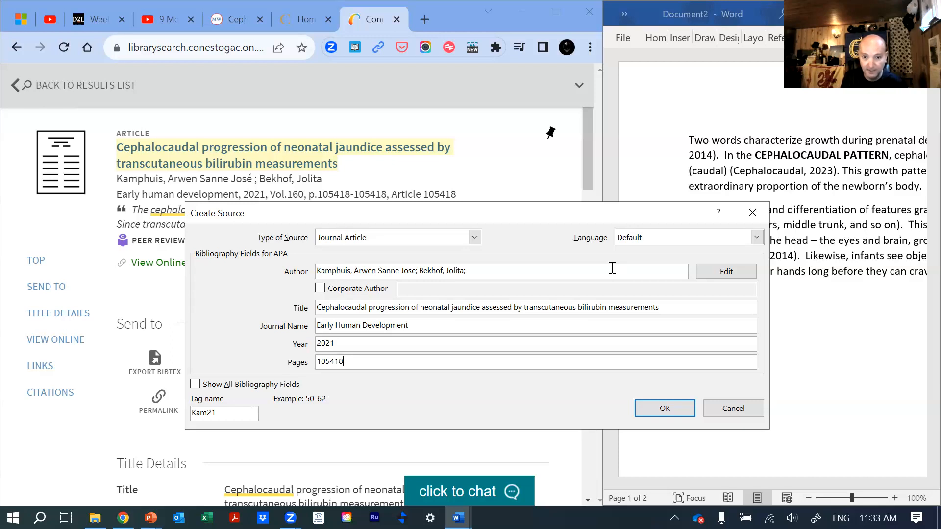
pyautogui.click(657, 412)
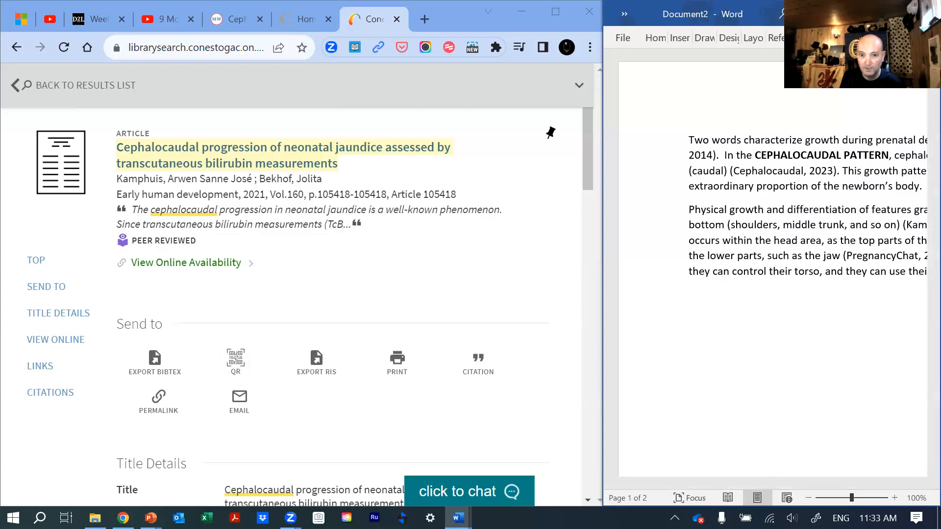
# Maximize the Word window and update the References list on the second page to include the journal article.
pyautogui.click(892, 14)
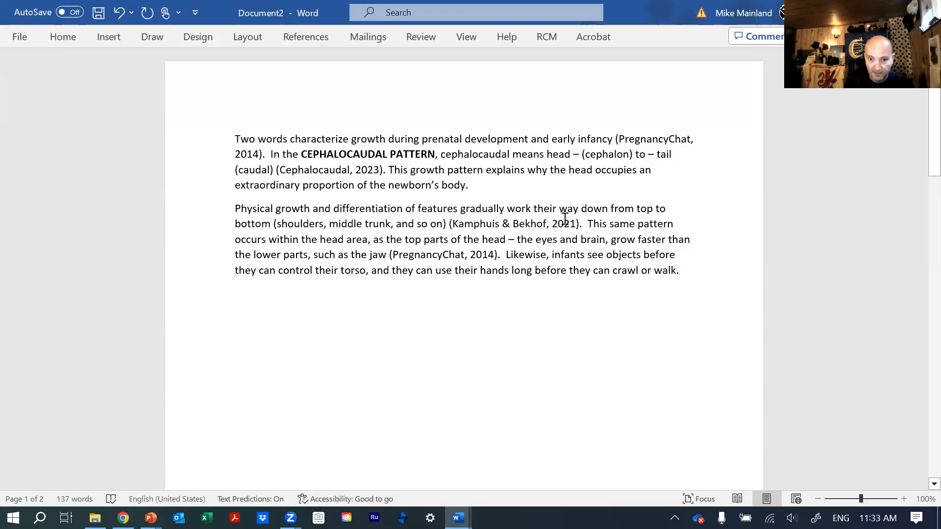
pyautogui.scroll(-5, 562, 237)
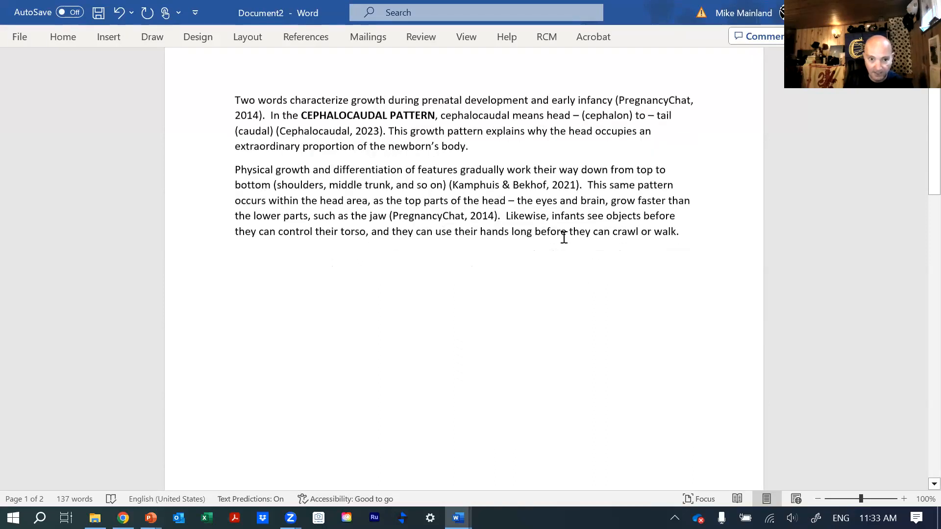
pyautogui.scroll(-3, 552, 246)
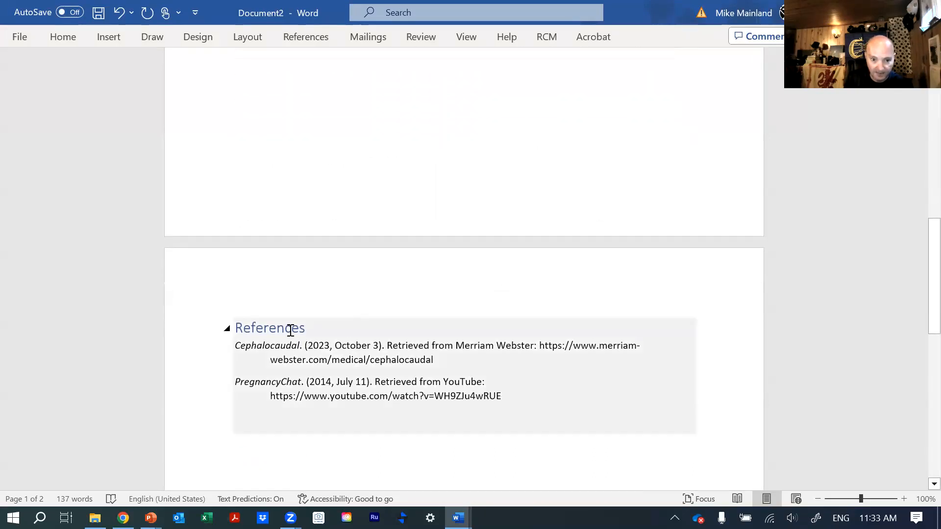
pyautogui.click(285, 329)
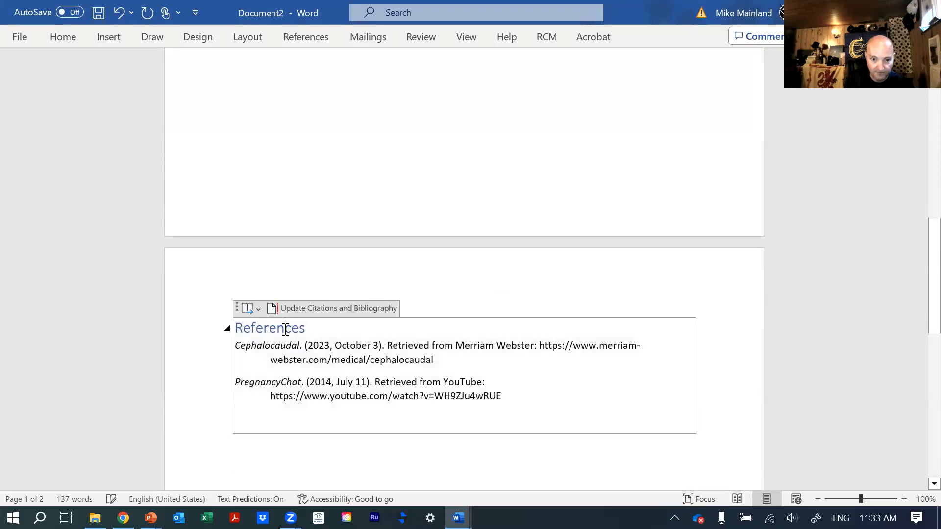
pyautogui.click(302, 309)
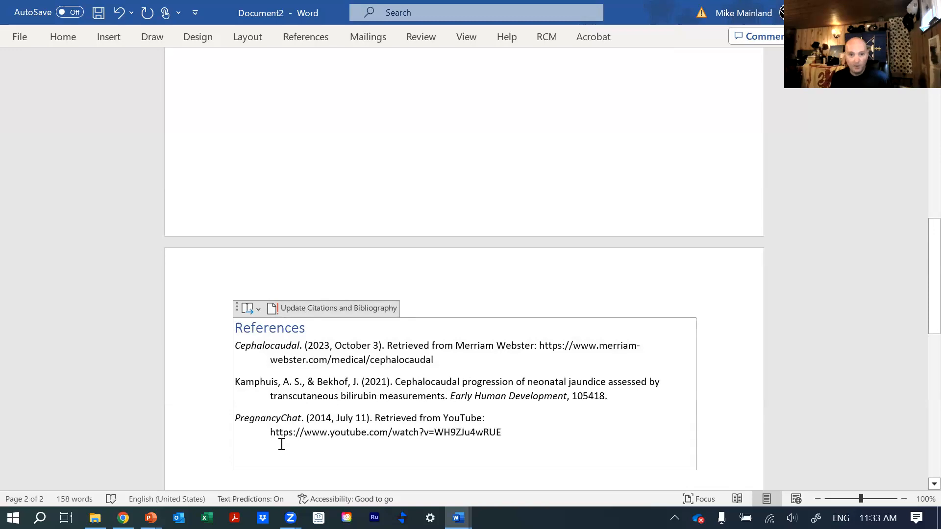
# Add the sentence "Another good point in the video is that…" to the end of the second paragraph.
pyautogui.scroll(7, 274, 442)
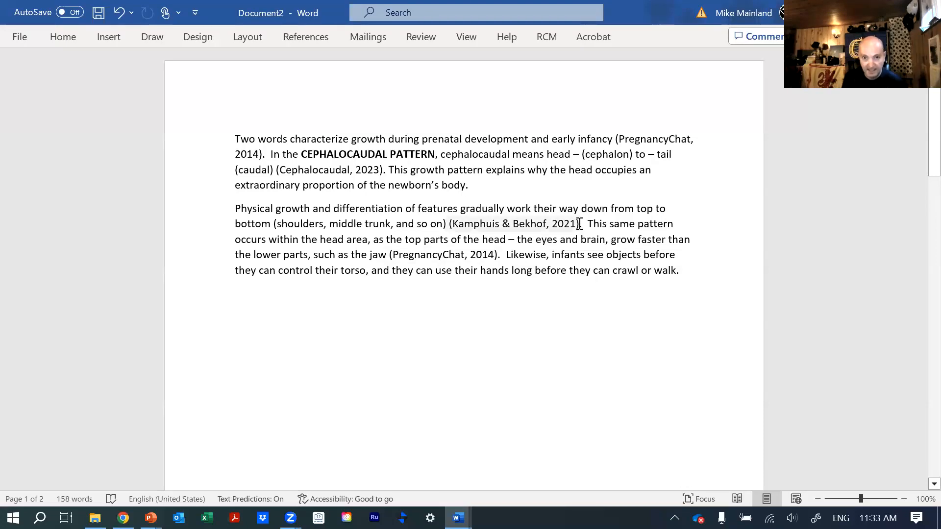
pyautogui.click(306, 37)
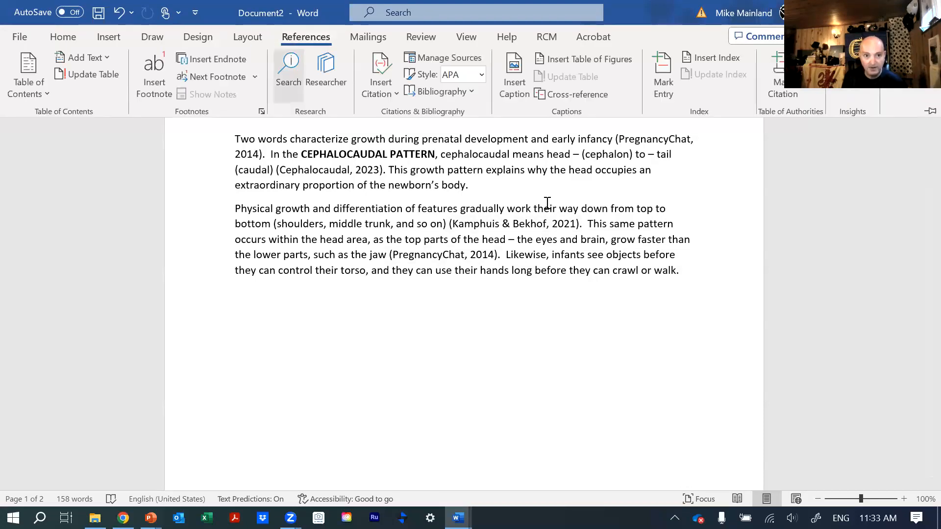
pyautogui.click(354, 395)
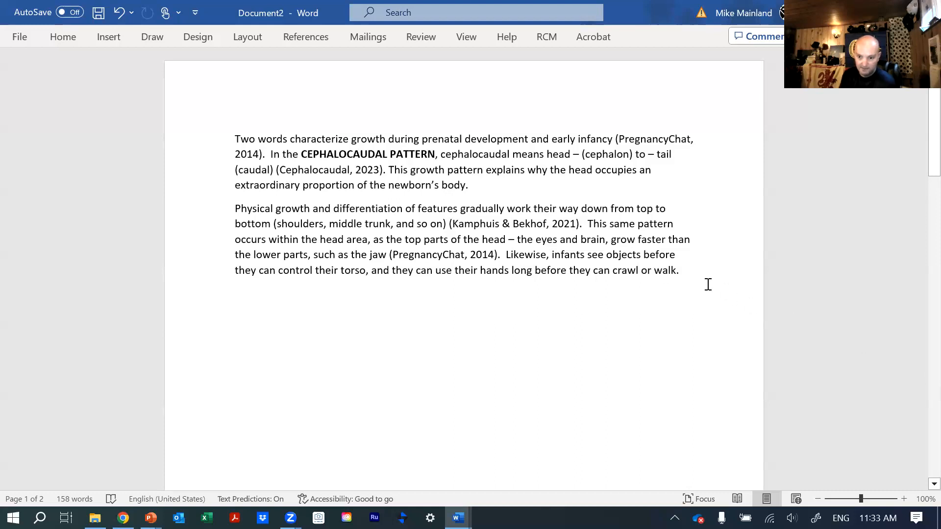
pyautogui.write('A')
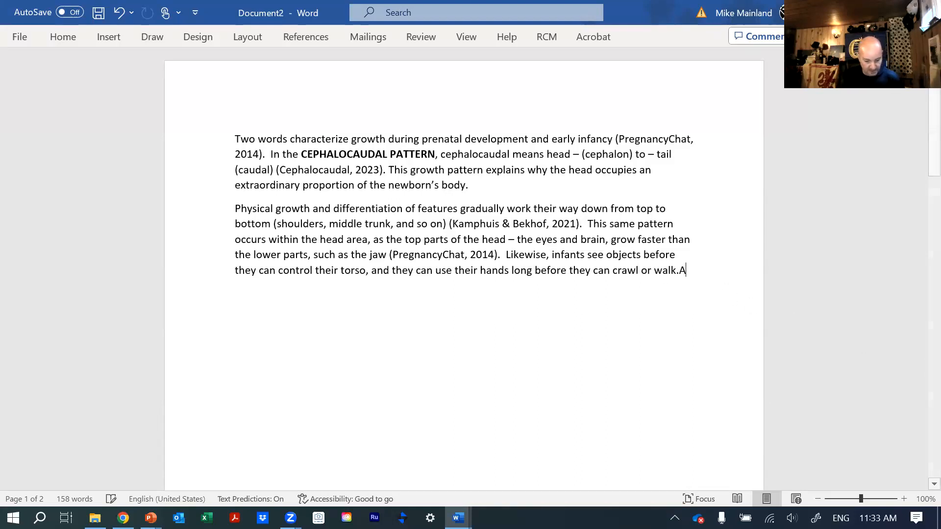
pyautogui.write('n Another')
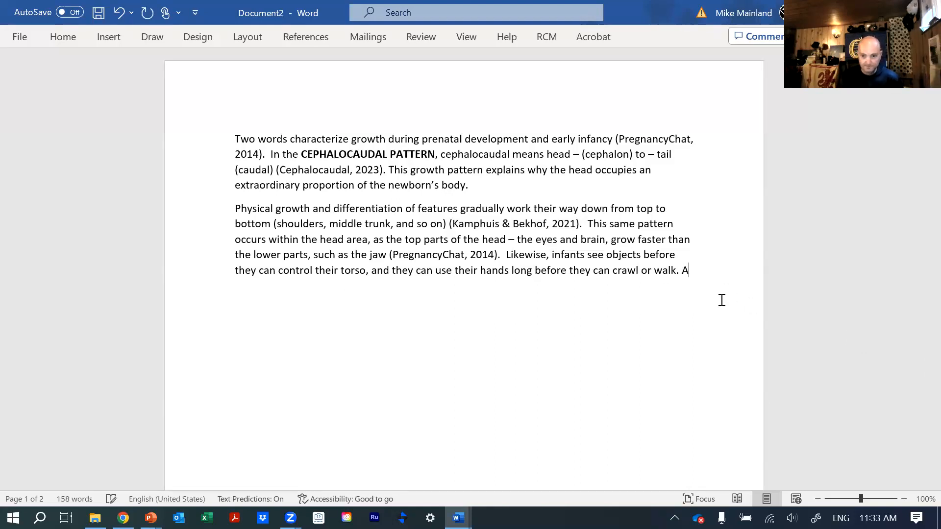
pyautogui.write(' good point in the video is that…')
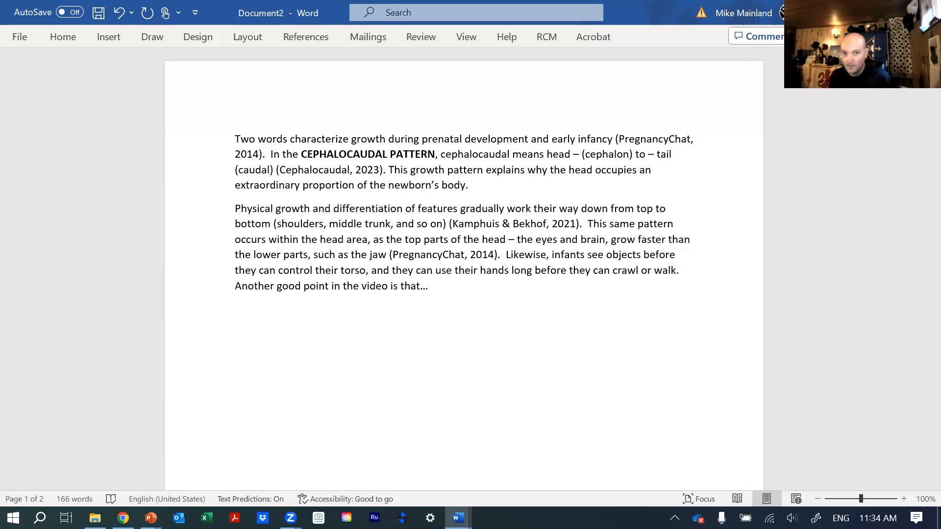
# Insert the existing PregnancyChat (2014) citation after the new sentence and end it with a period.
pyautogui.click(306, 38)
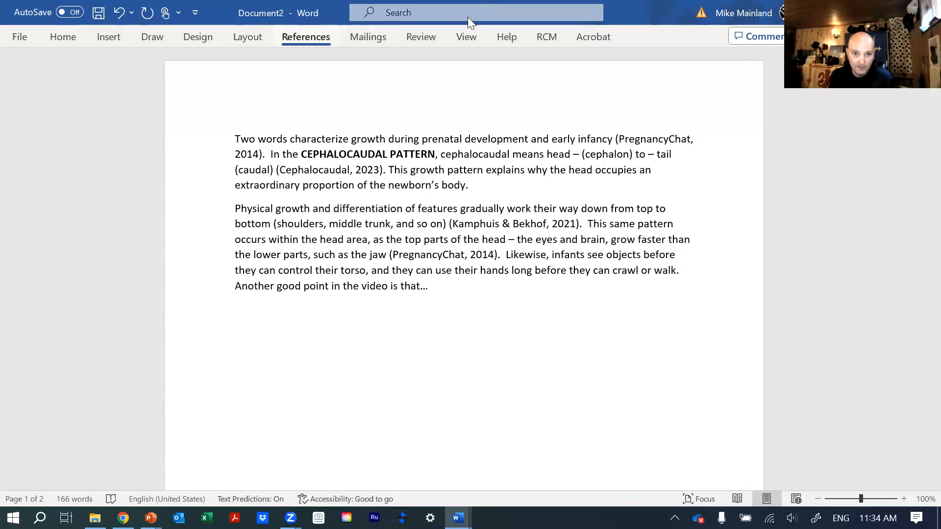
pyautogui.click(380, 85)
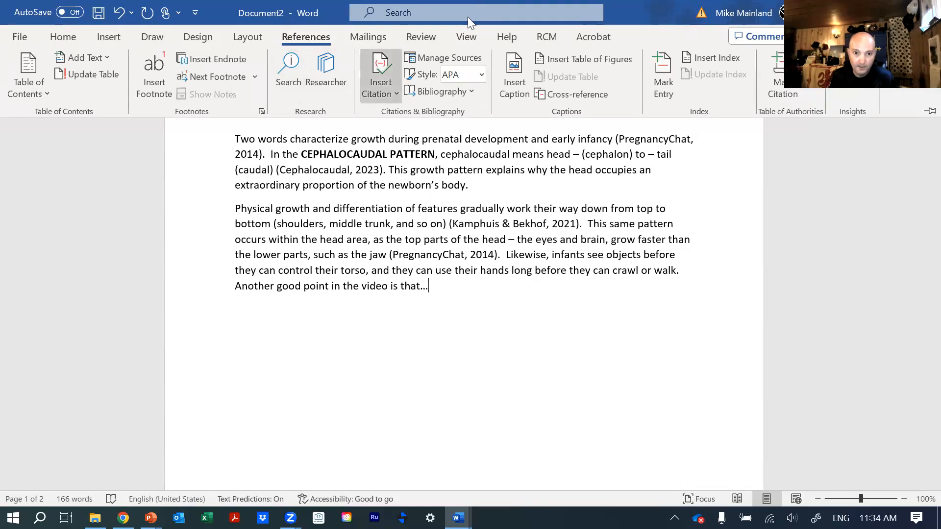
pyautogui.click(397, 216)
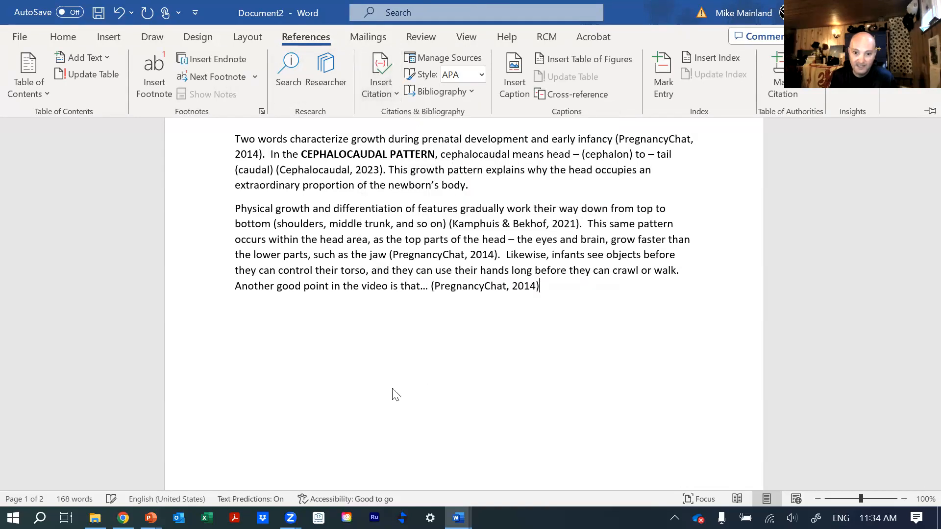
pyautogui.click(548, 349)
pyautogui.write('.')
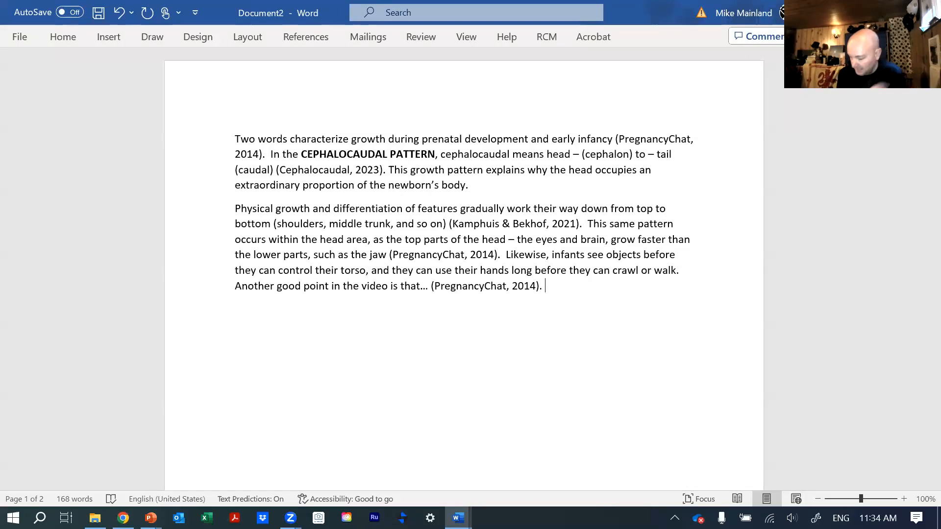
# Review the saved sources in the master list and the document's current list in Source Manager, then close it.
pyautogui.click(306, 37)
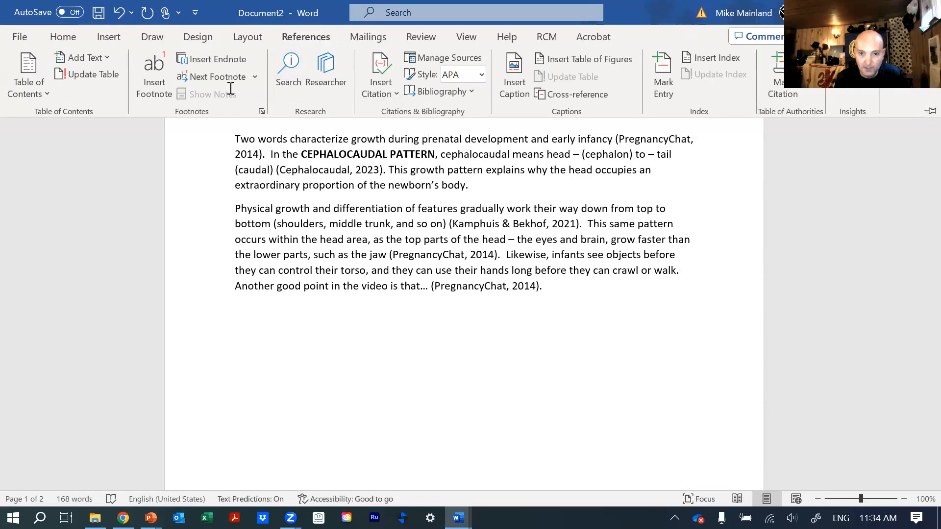
pyautogui.press('Escape')
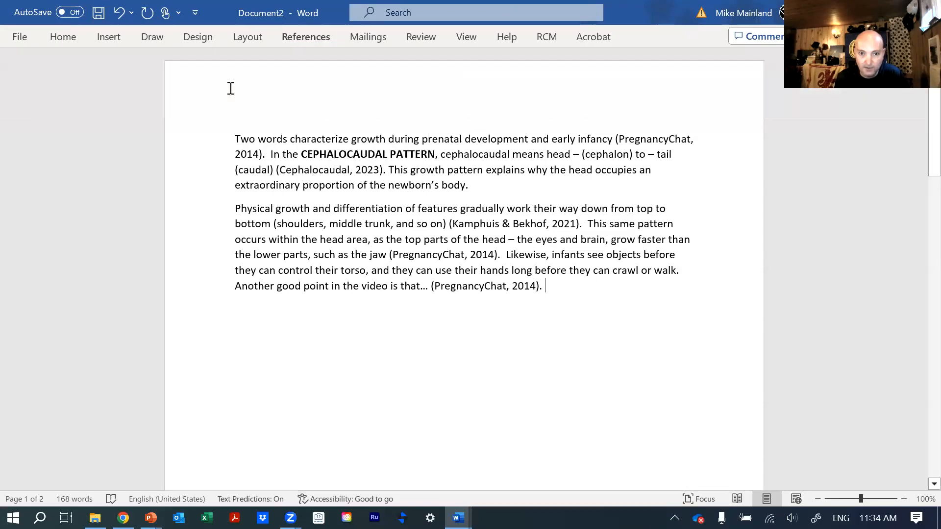
pyautogui.click(300, 39)
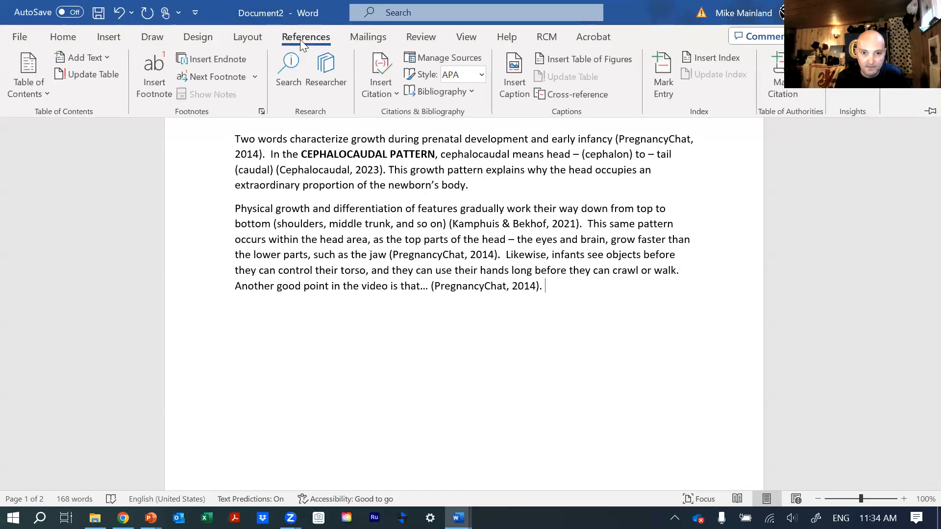
pyautogui.click(433, 59)
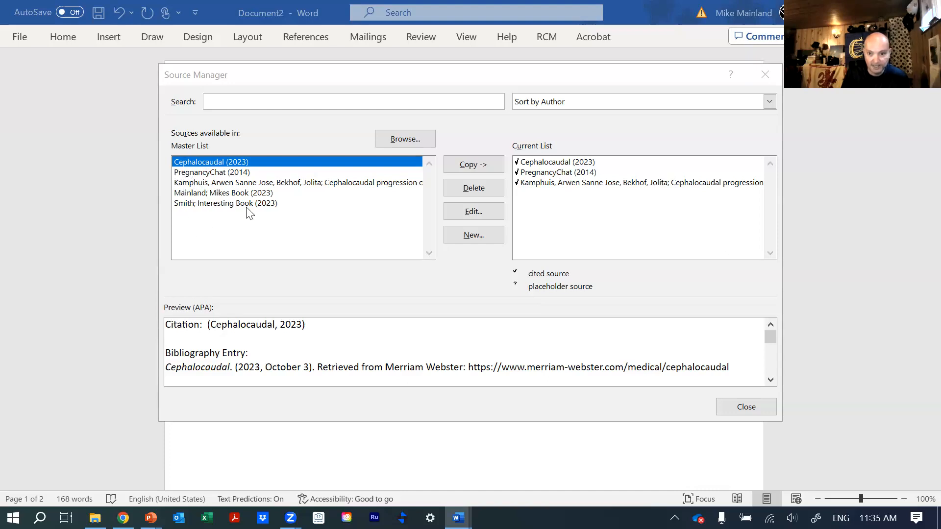
pyautogui.click(765, 74)
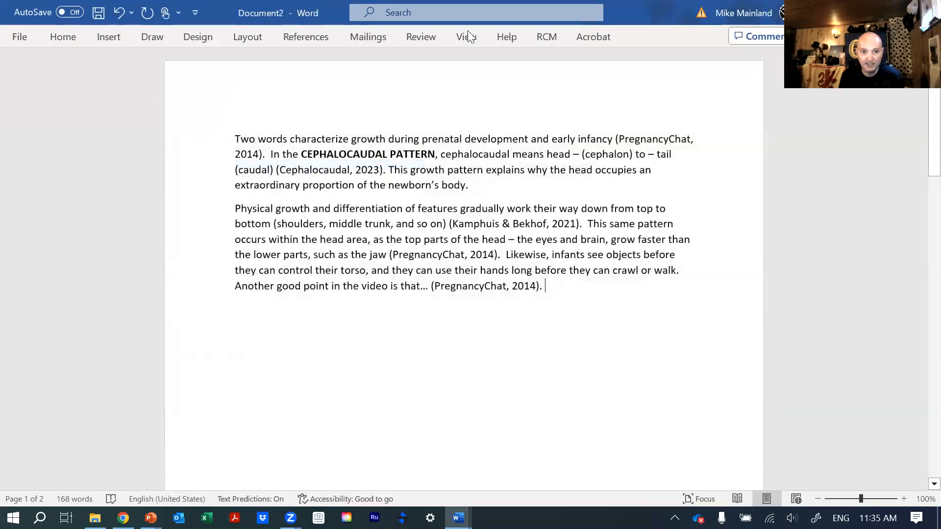
# Insert another PregnancyChat (2014) citation after the final period of the second paragraph.
pyautogui.click(308, 37)
pyautogui.click(383, 82)
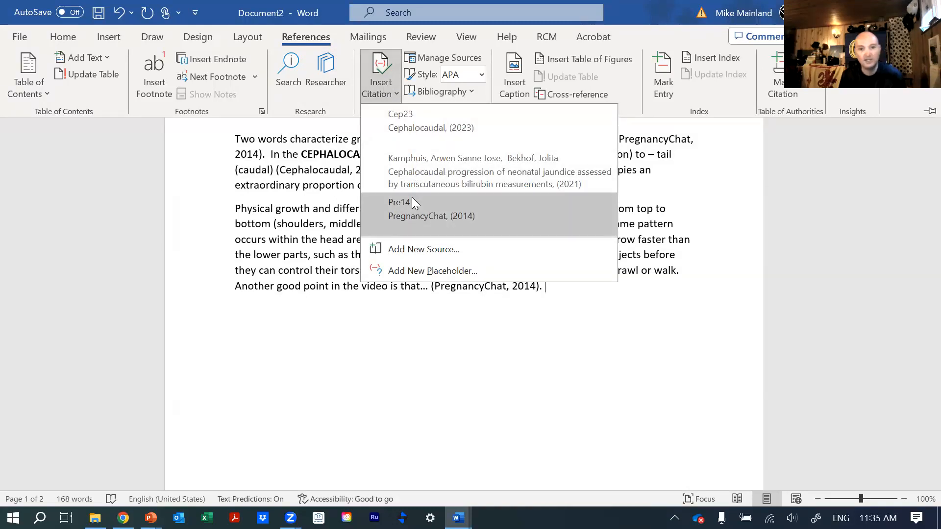
pyautogui.click(416, 228)
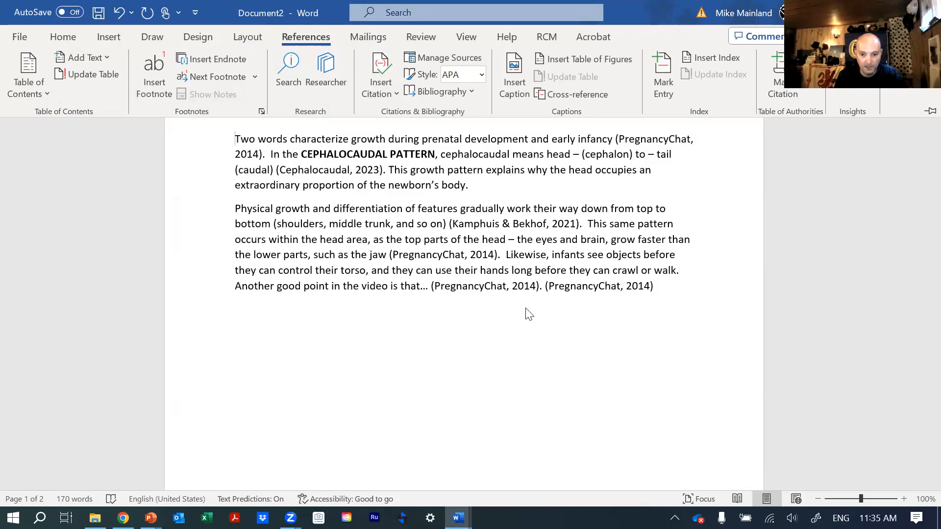
pyautogui.hotkey('ctrl', 'F1')
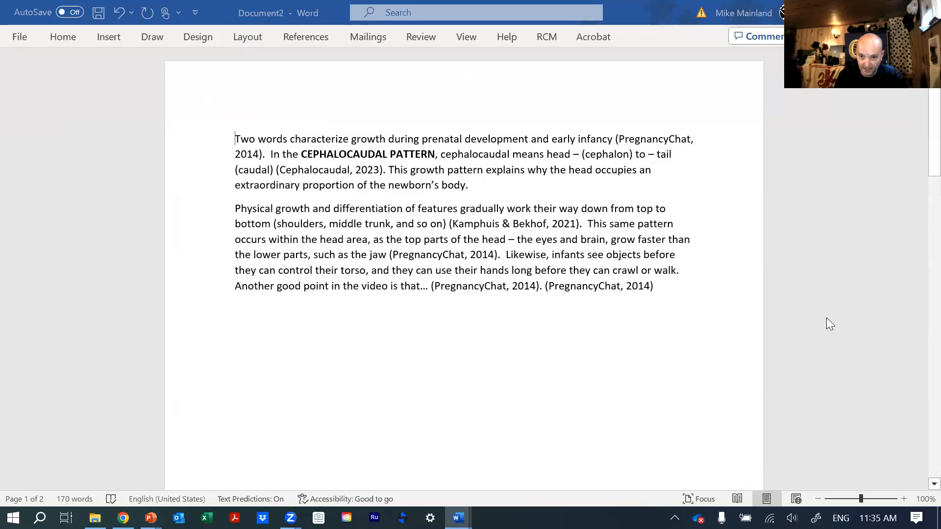